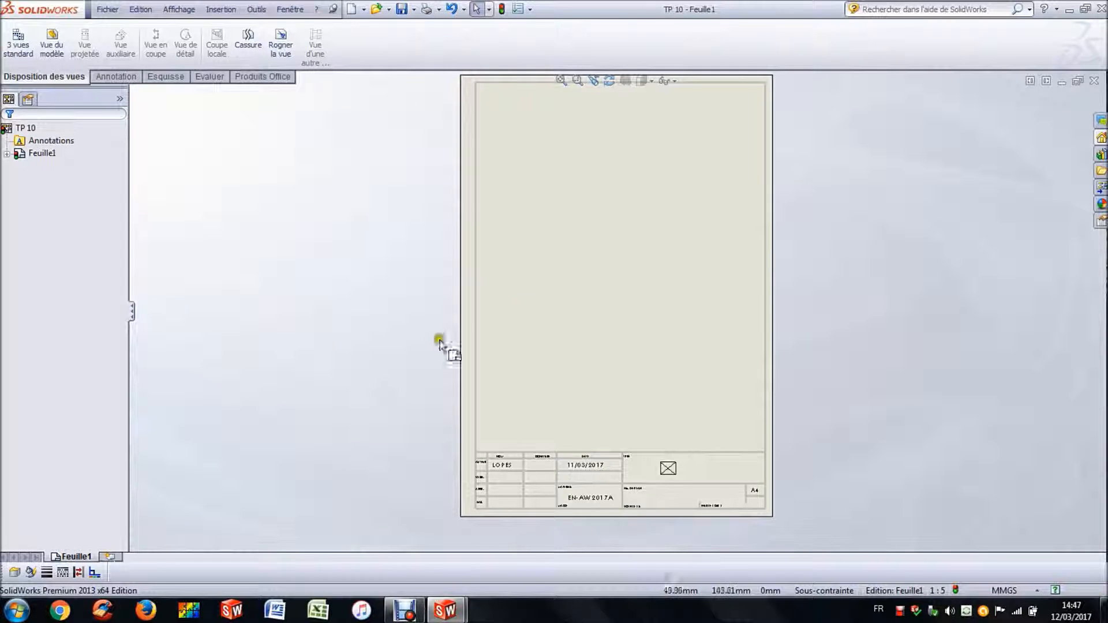
Insert a single model view of Pièce1 on the upper part of the sheet, in the standard orientation showing its round face
click(64, 43)
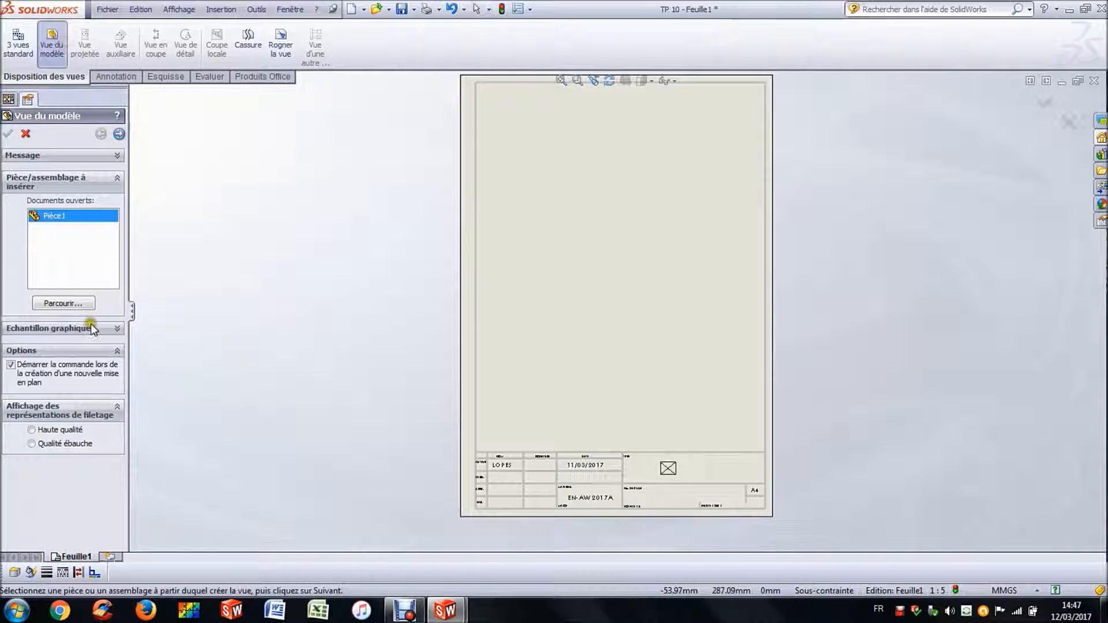
double_click(56, 218)
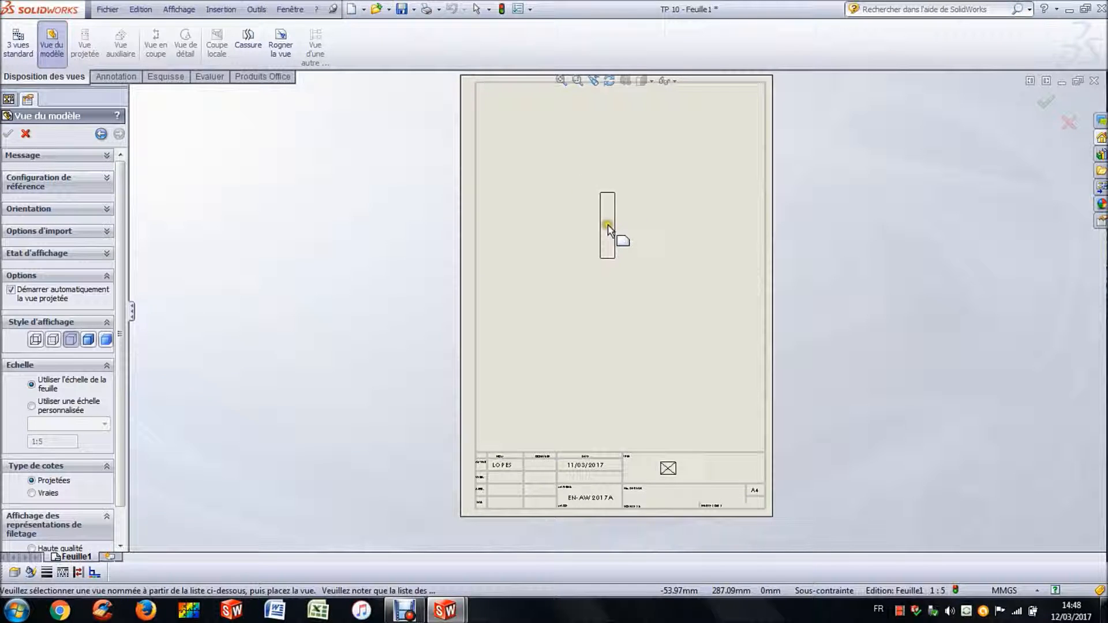
click(86, 252)
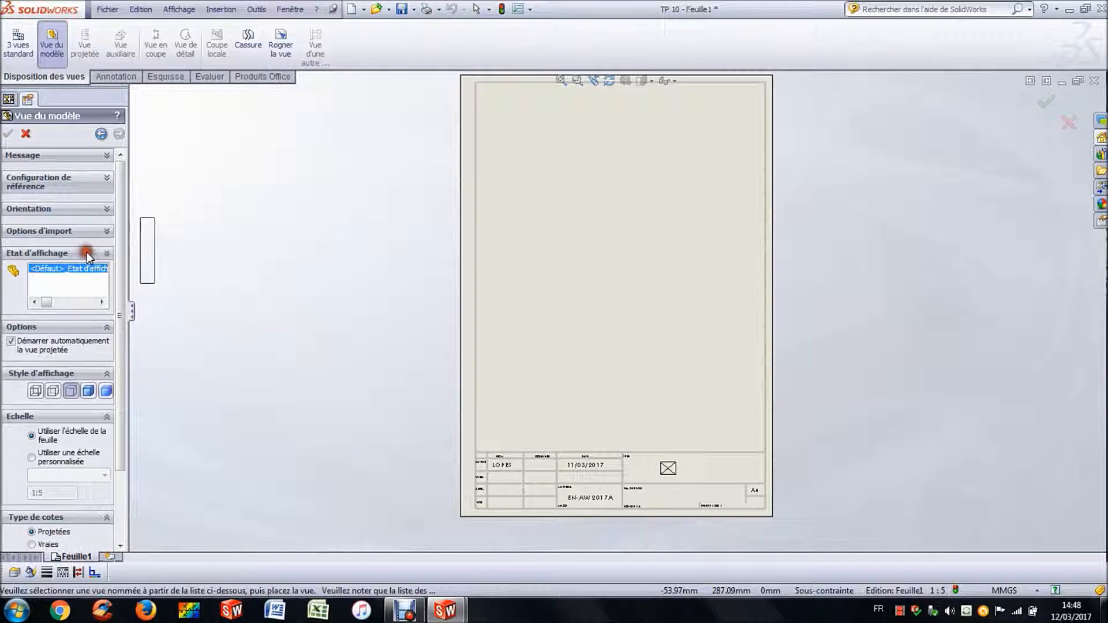
click(87, 230)
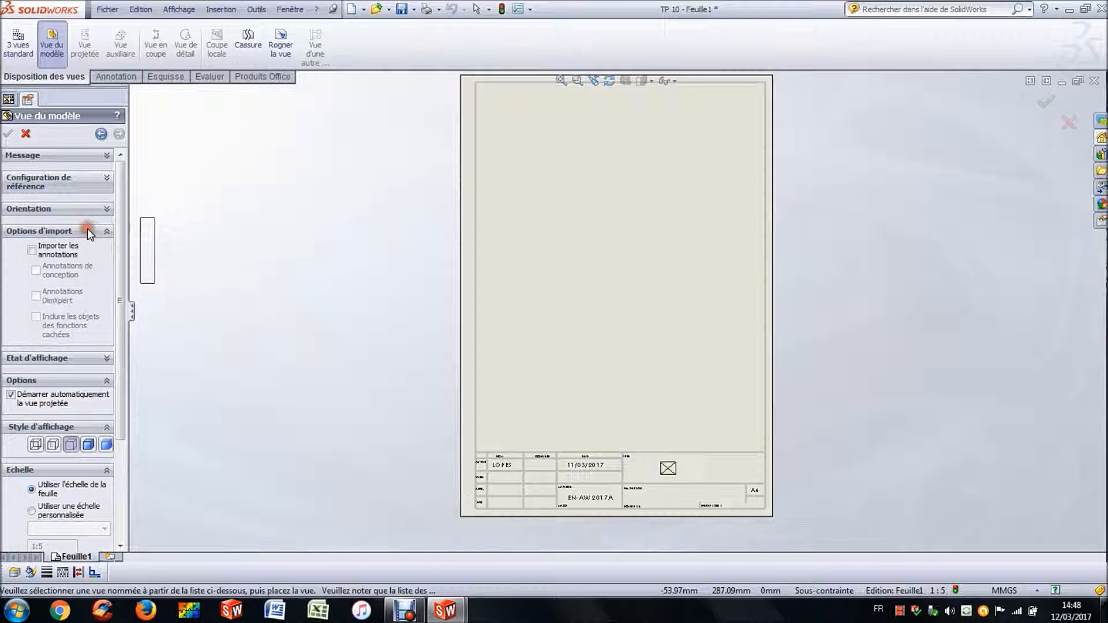
click(86, 209)
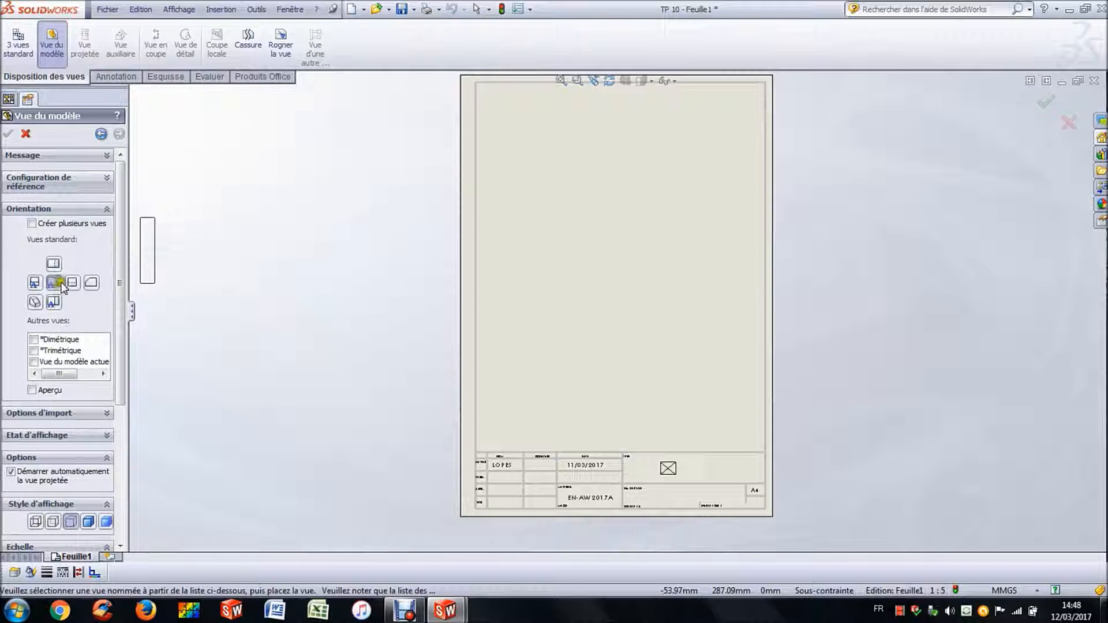
click(70, 282)
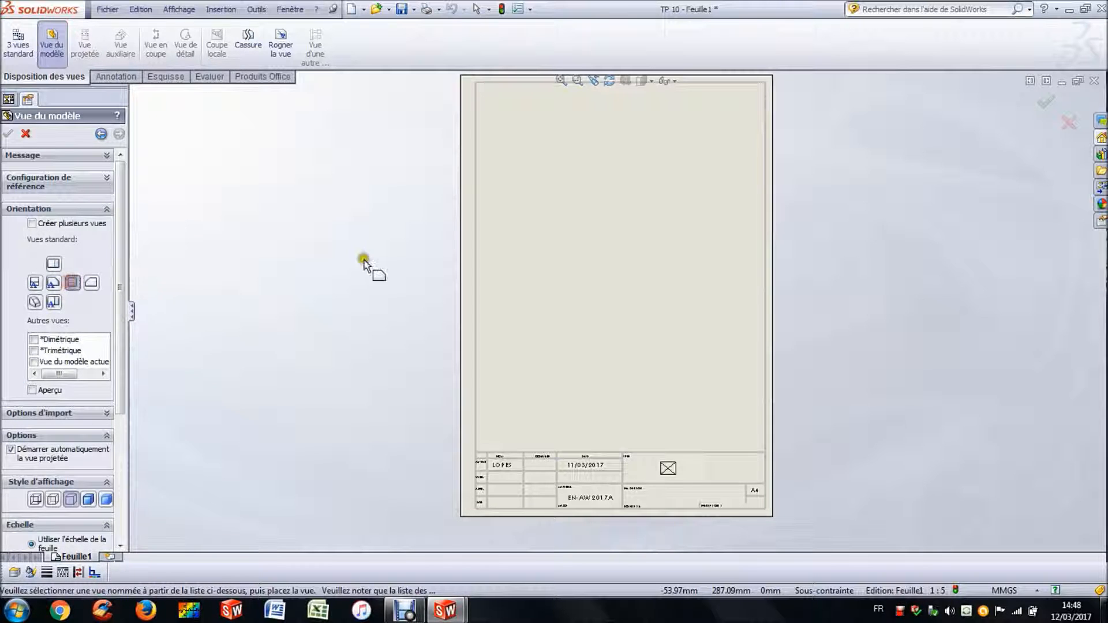
click(614, 206)
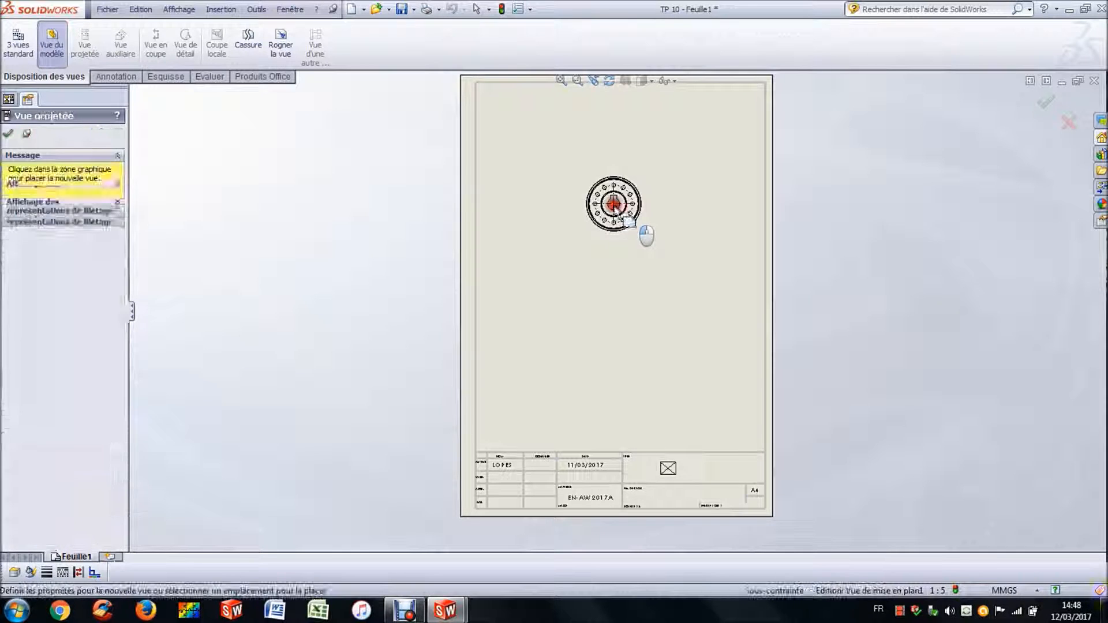
key(Escape)
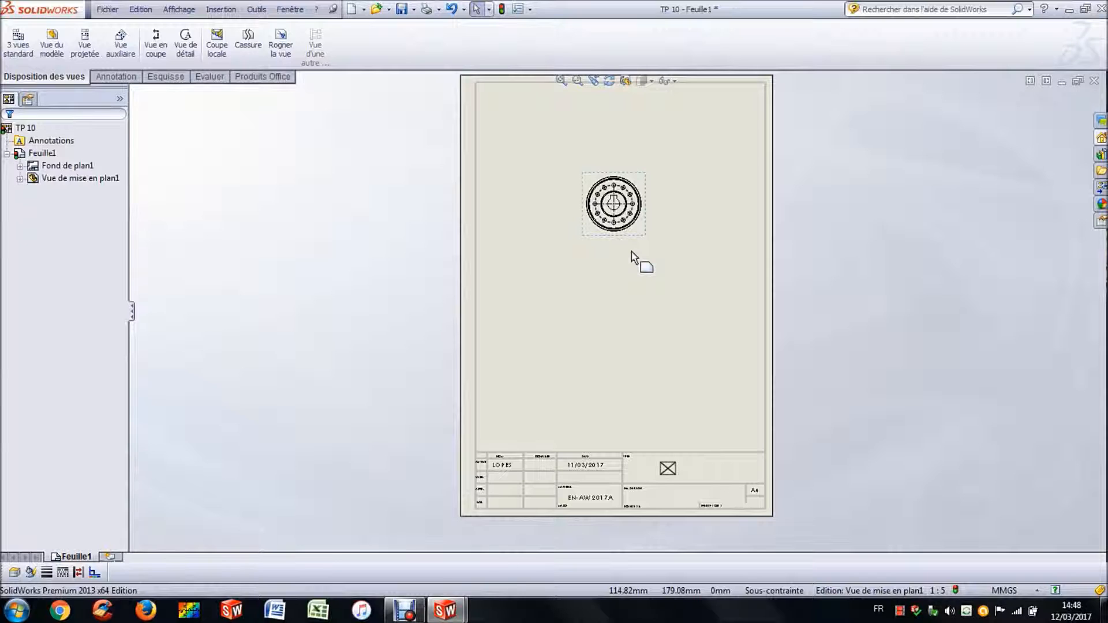
Switch the placed round view from the sheet scale to a custom scale of 1:2
click(643, 237)
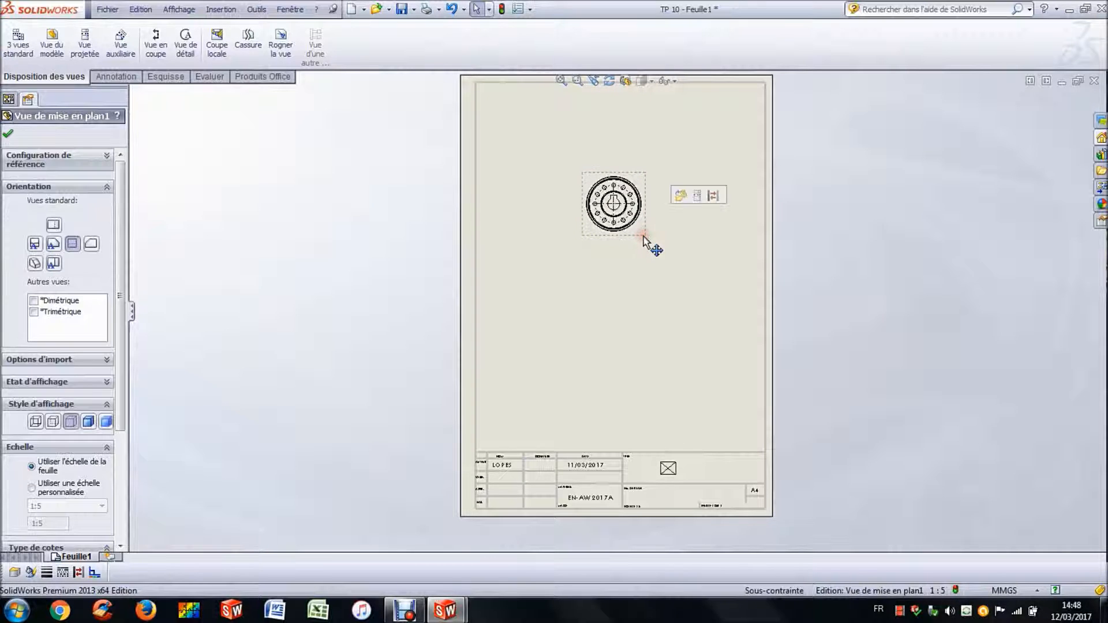
click(107, 187)
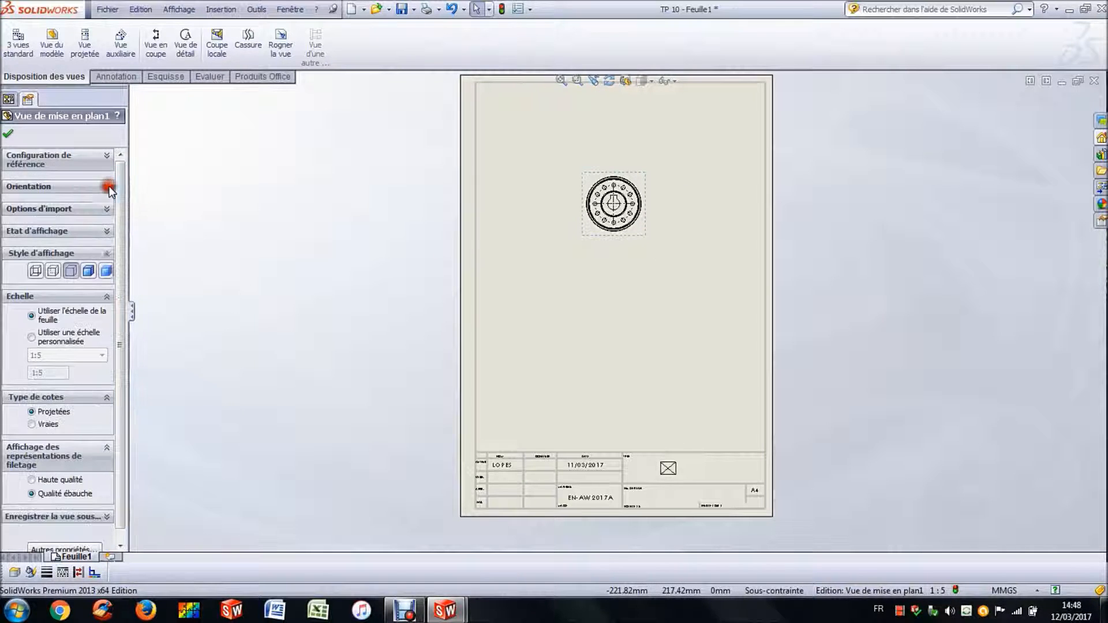
click(48, 339)
click(52, 355)
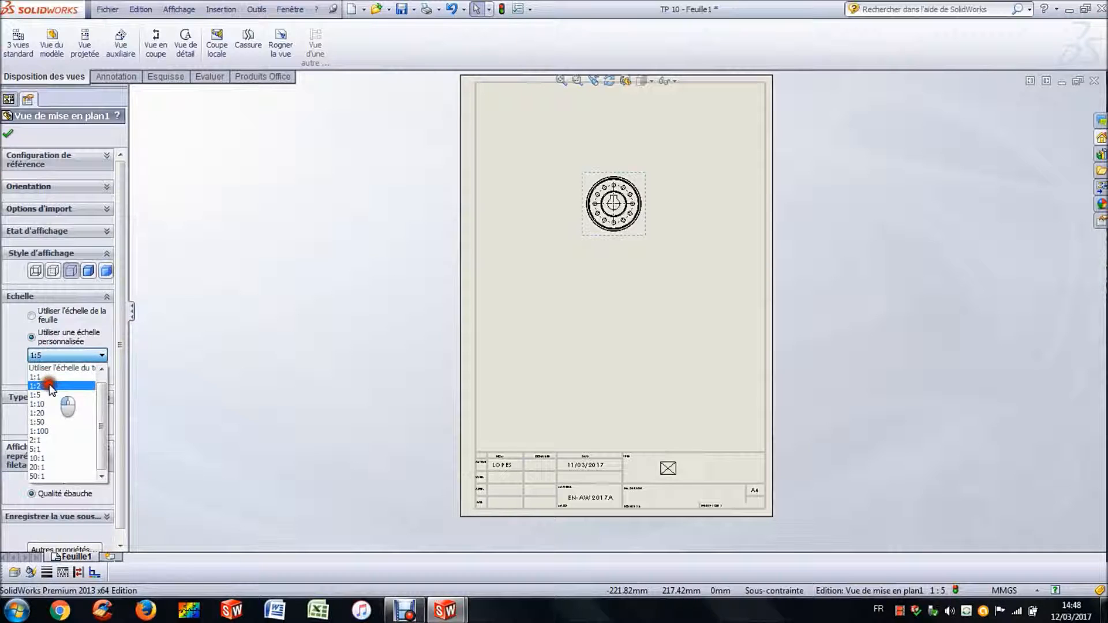
click(51, 385)
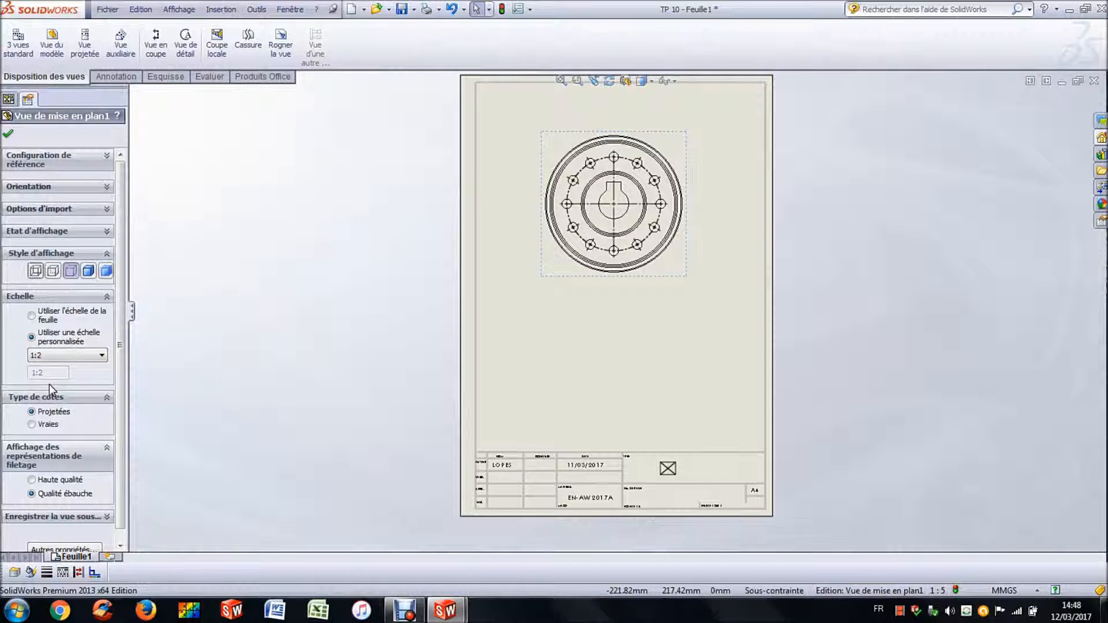
Give the round view a user-defined scale of 2:3 and shift it slightly on the sheet
click(64, 355)
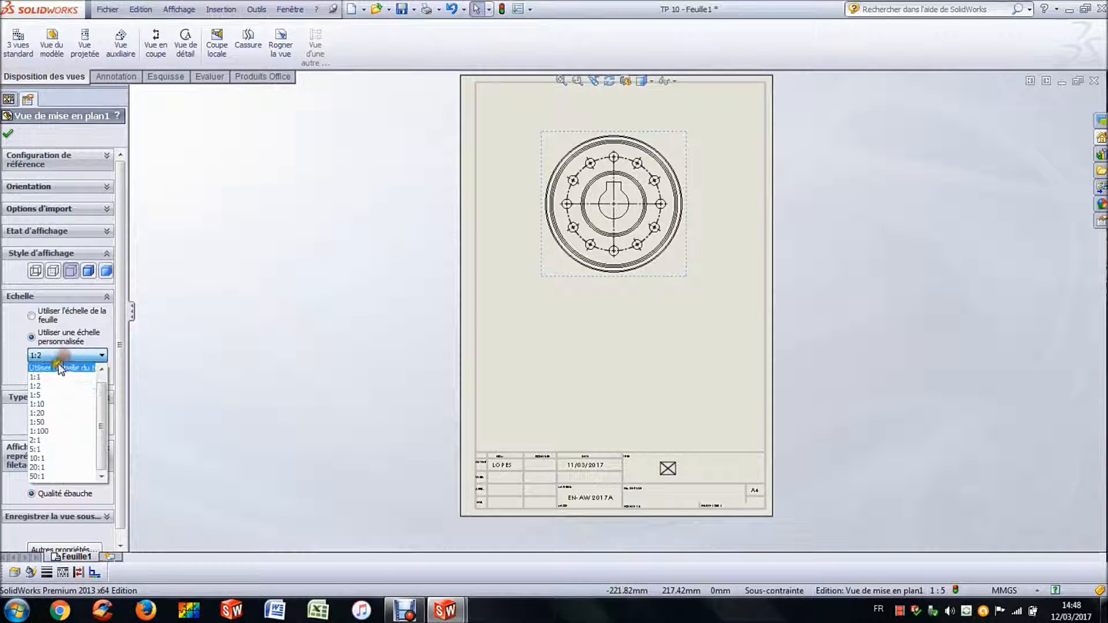
click(53, 368)
drag(44, 373, 18, 375)
text(2)
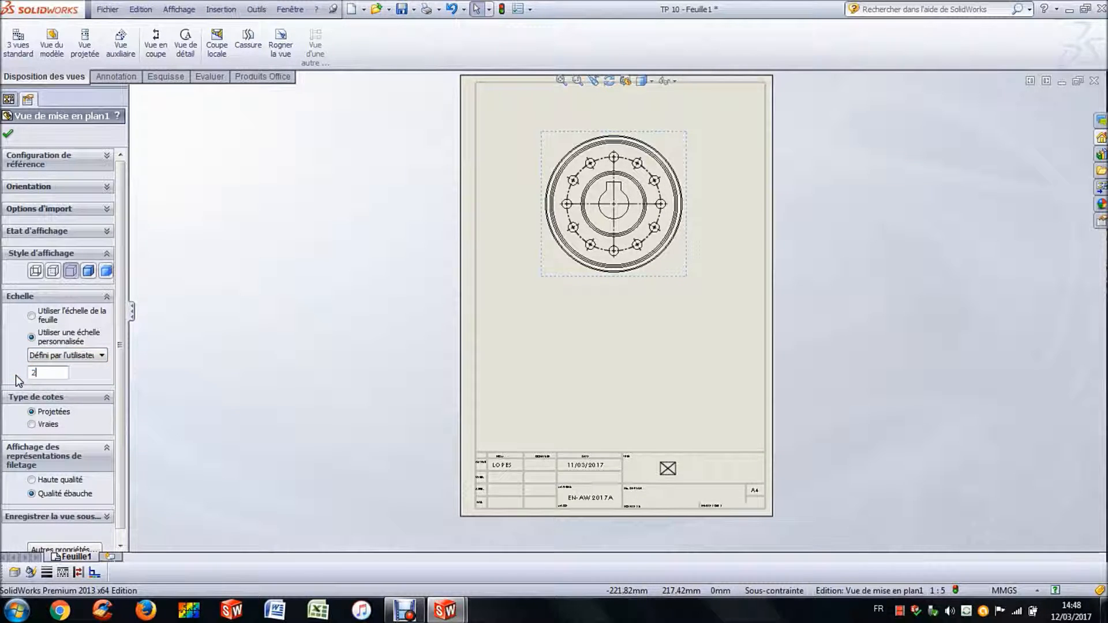
text(:3)
click(732, 312)
drag(691, 300, 698, 302)
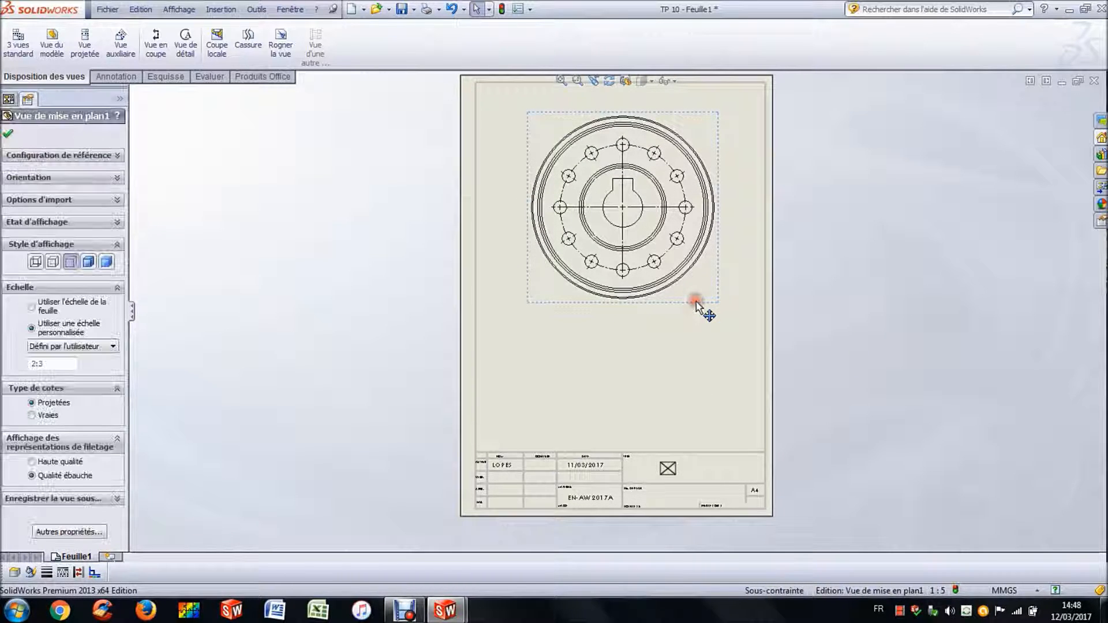
Remove the tangent edges from the round view
right_click(699, 285)
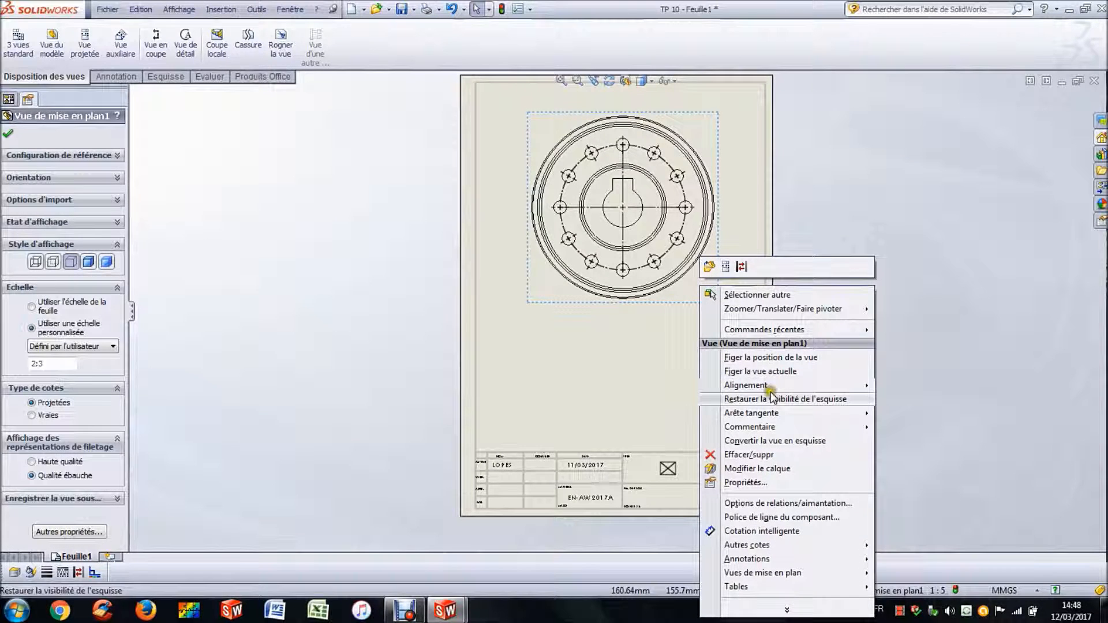
mouse_move(767, 413)
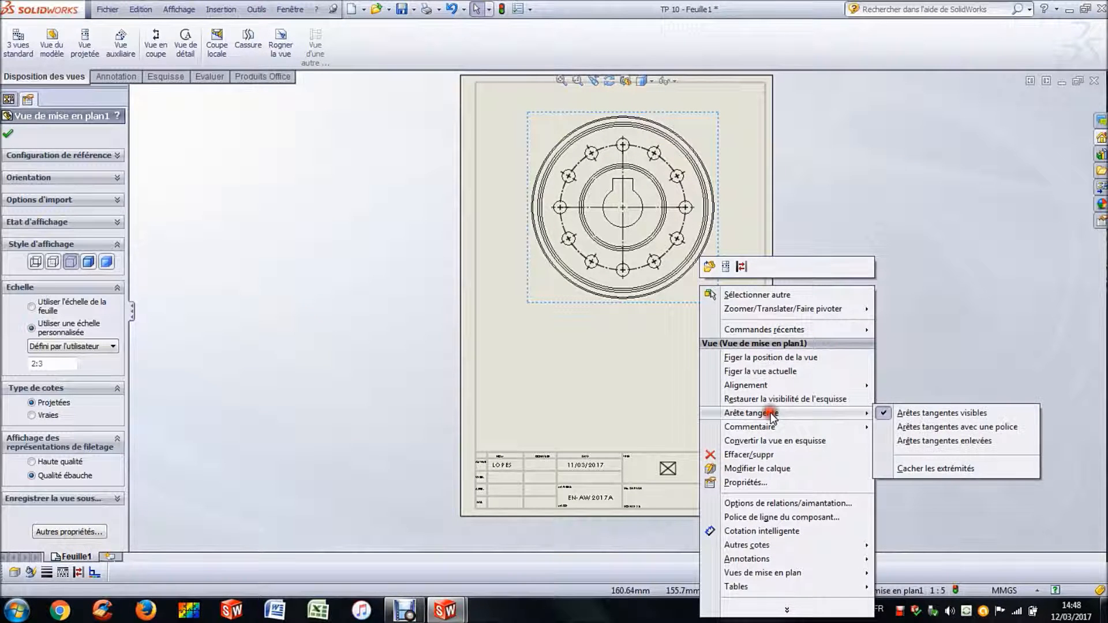
click(975, 441)
click(770, 377)
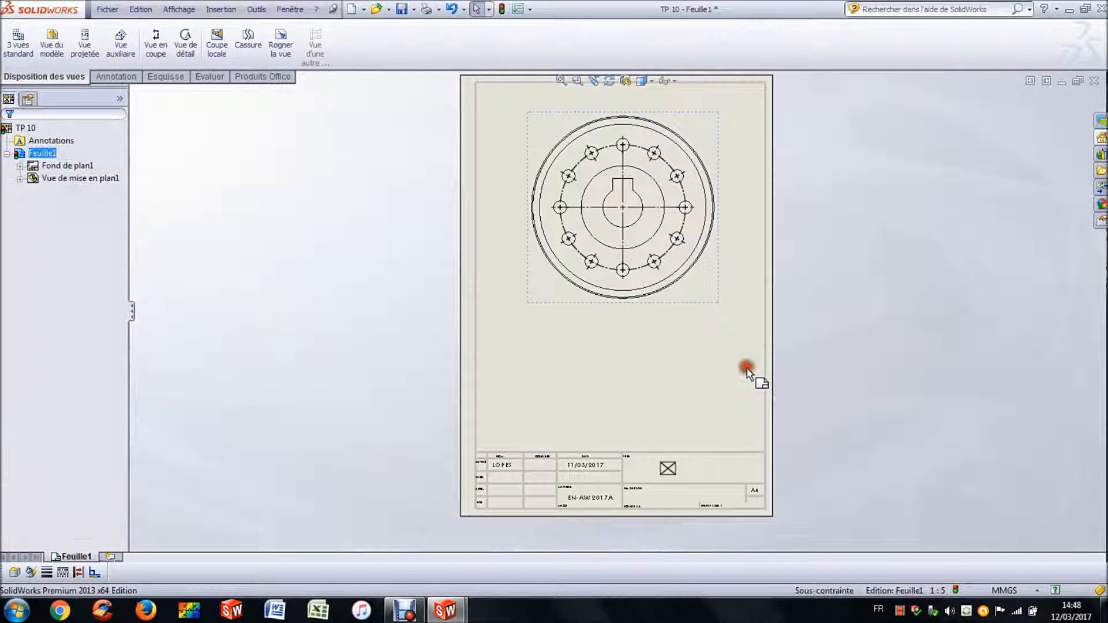
Create a section view with a horizontal cutting line through the round view's centre and place it below that view
scroll(687, 245, down, 1)
scroll(679, 244, down, 1)
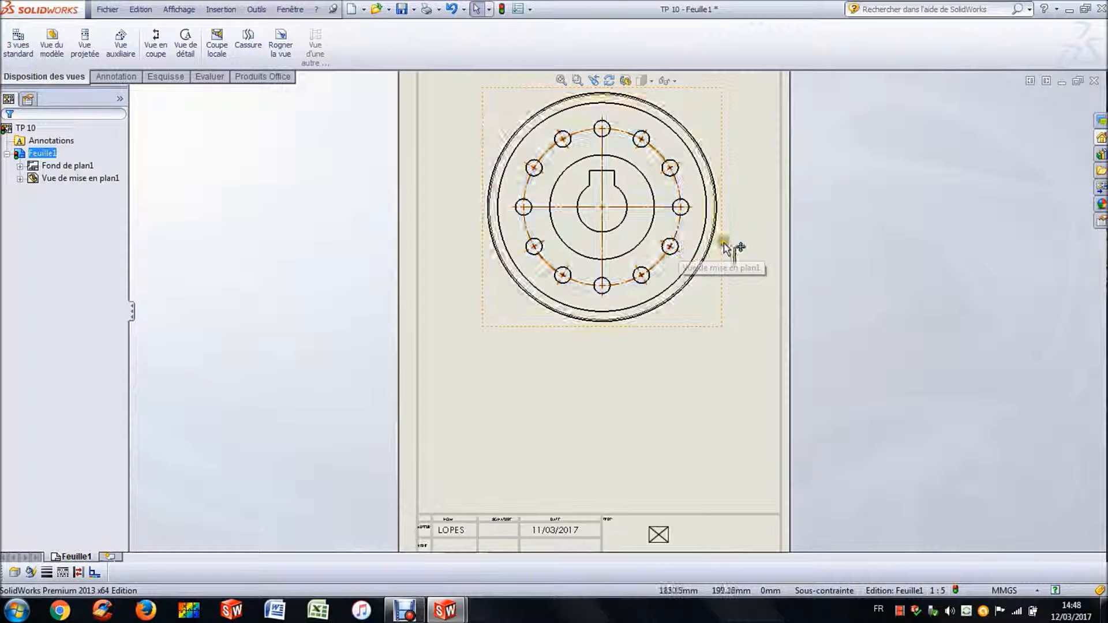
click(163, 52)
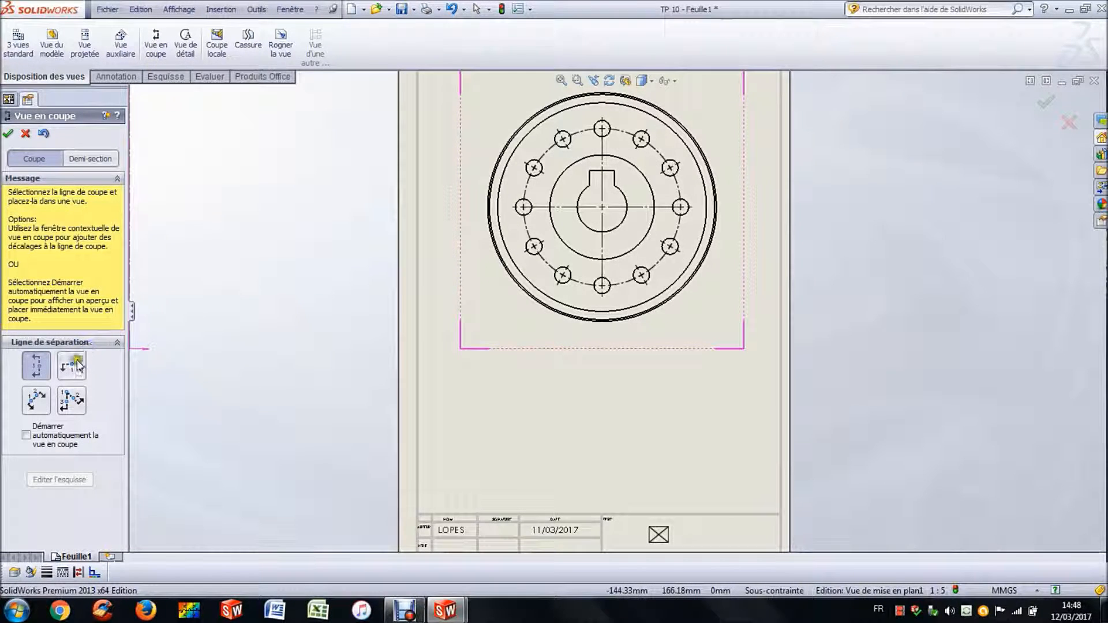
click(74, 368)
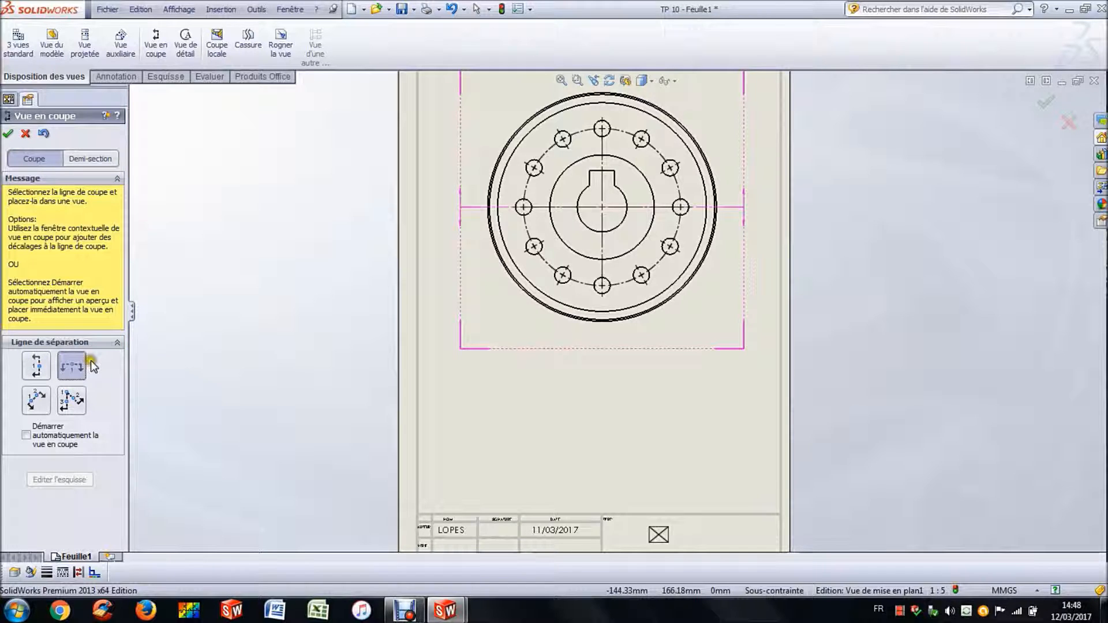
click(601, 207)
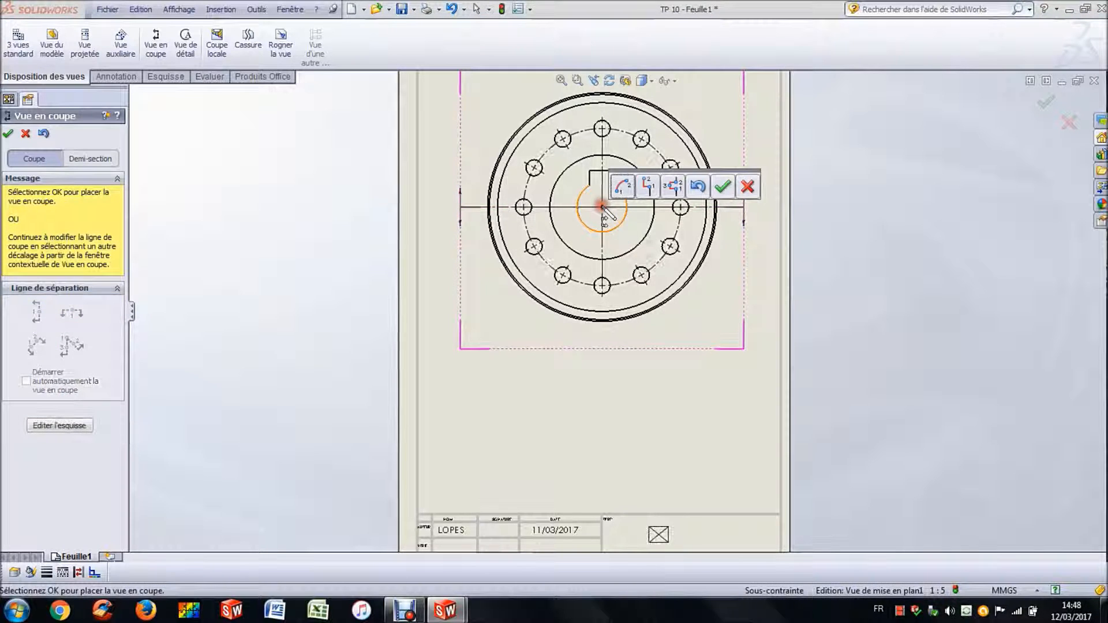
click(722, 186)
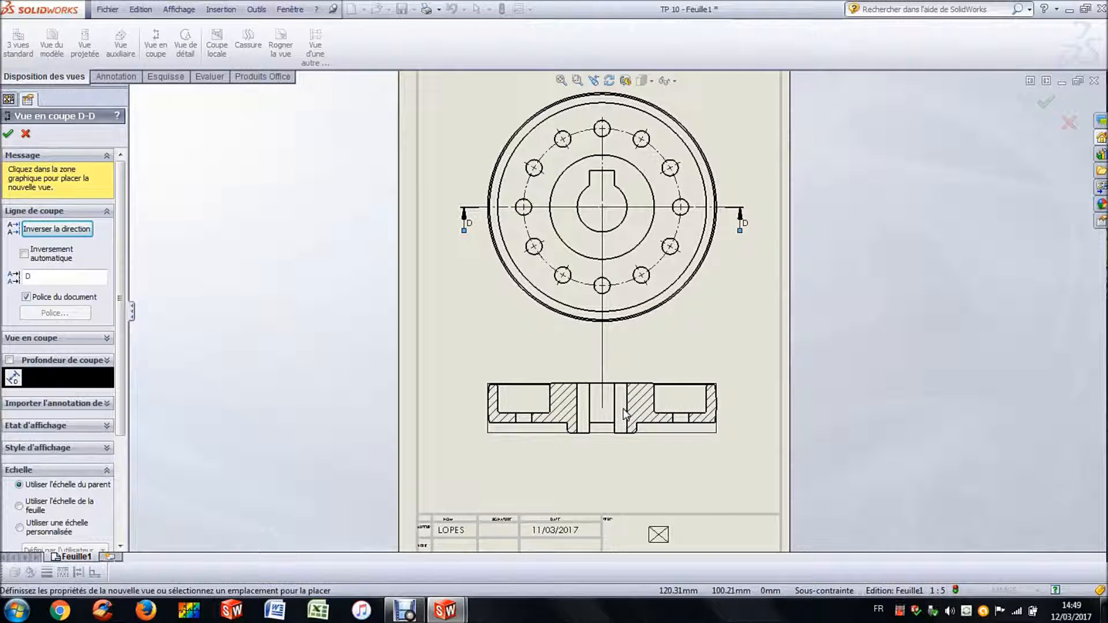
click(624, 412)
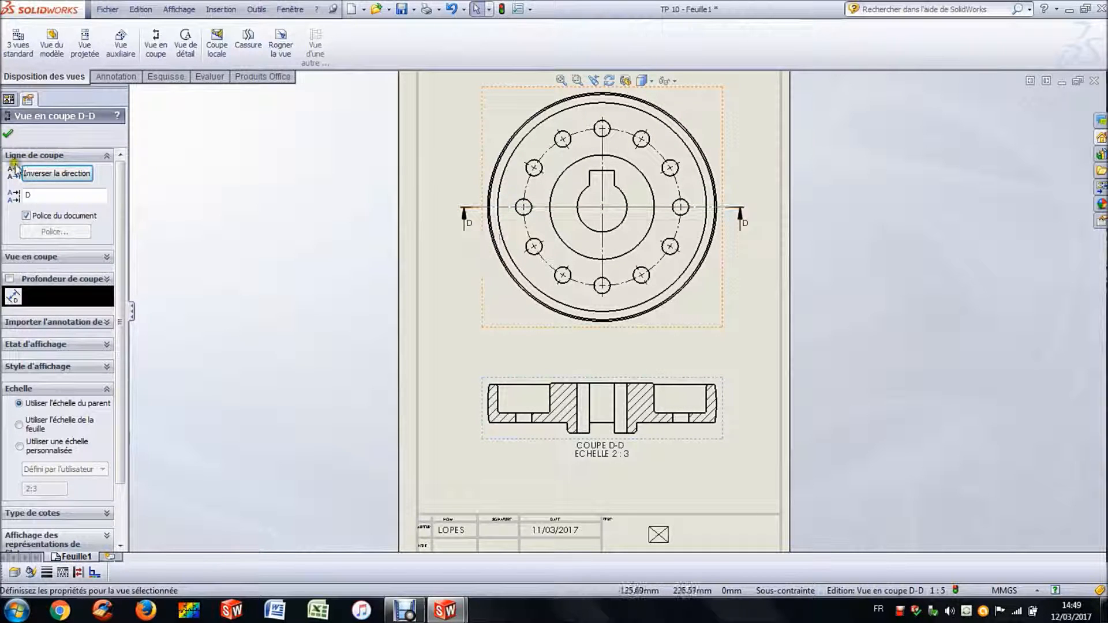
Reverse the cutting direction of the section line and change its label to A
click(36, 174)
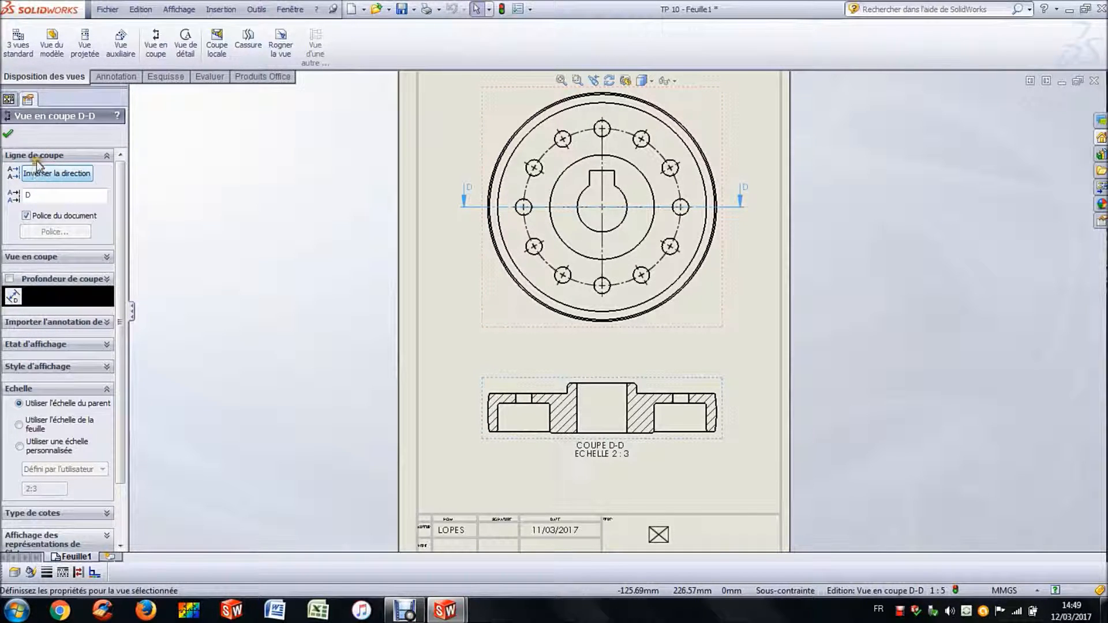
click(9, 133)
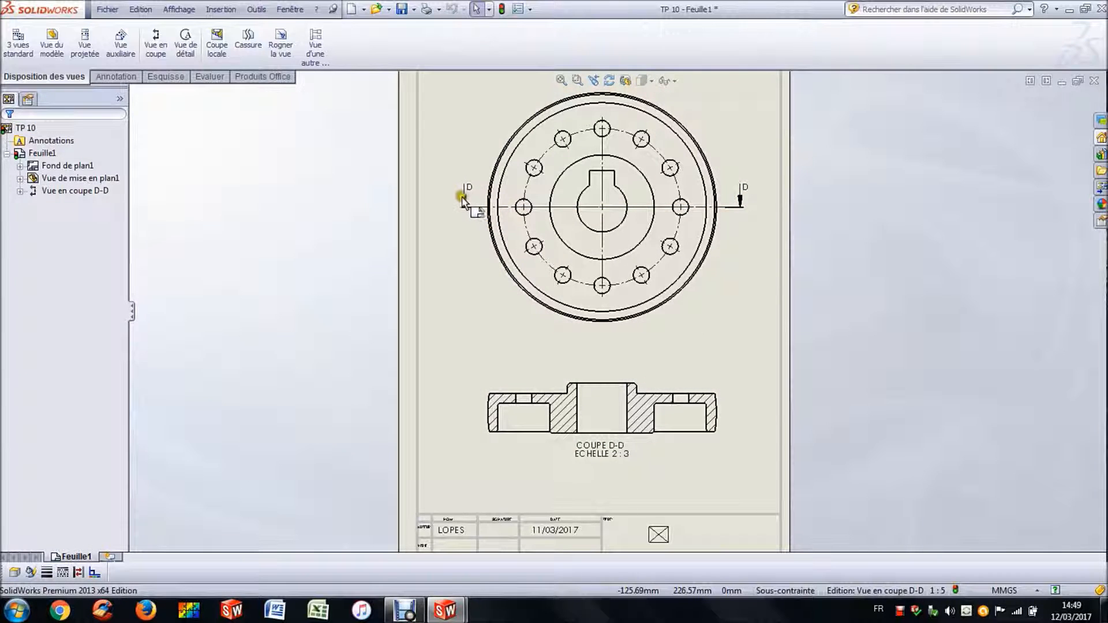
click(472, 208)
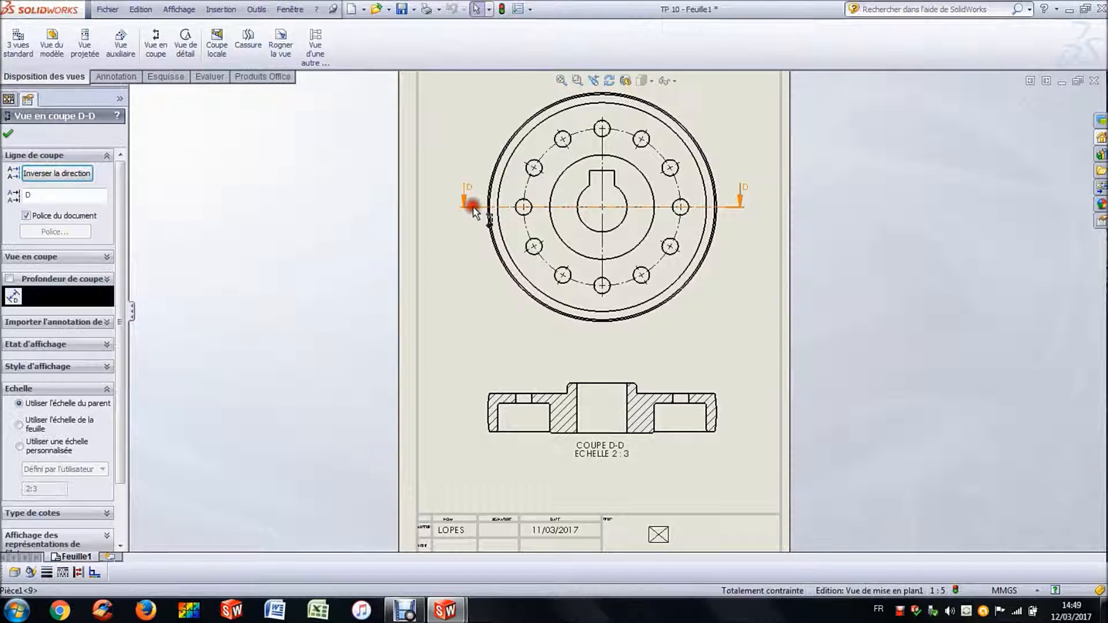
drag(41, 195, 28, 195)
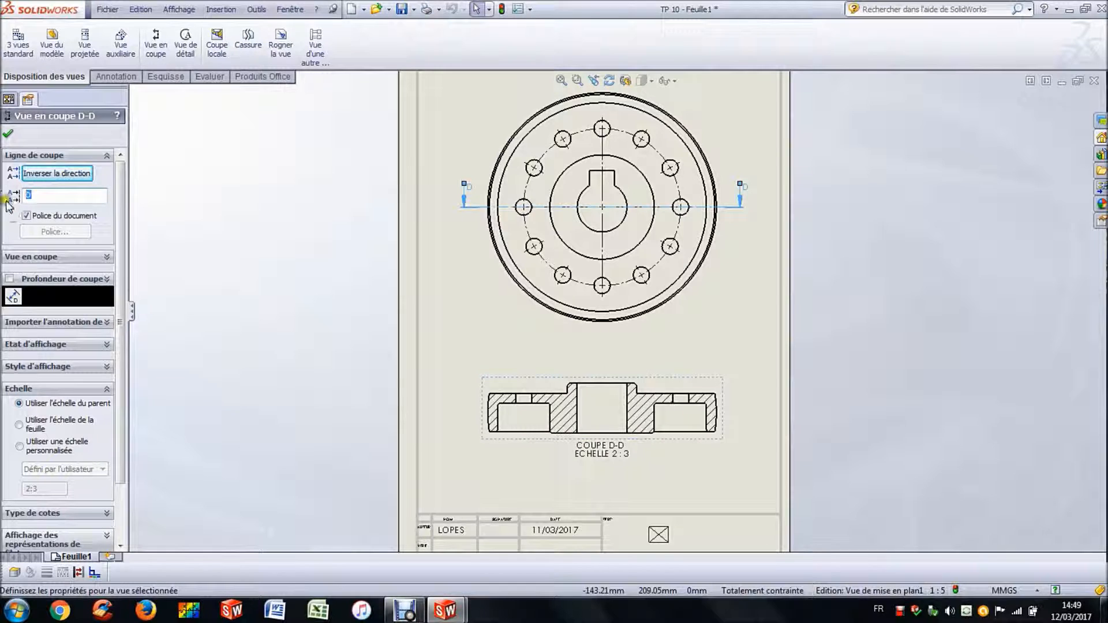
text(A)
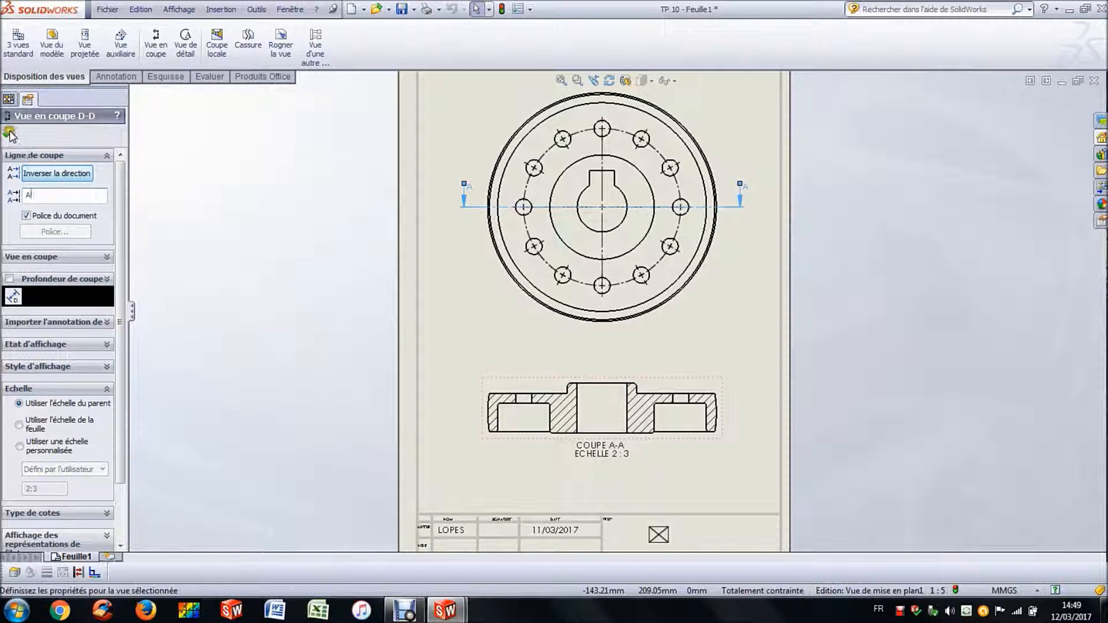
click(10, 134)
Move the section letters at both ends of the cutting line so they sit just above their arrows
scroll(461, 196, down, 5)
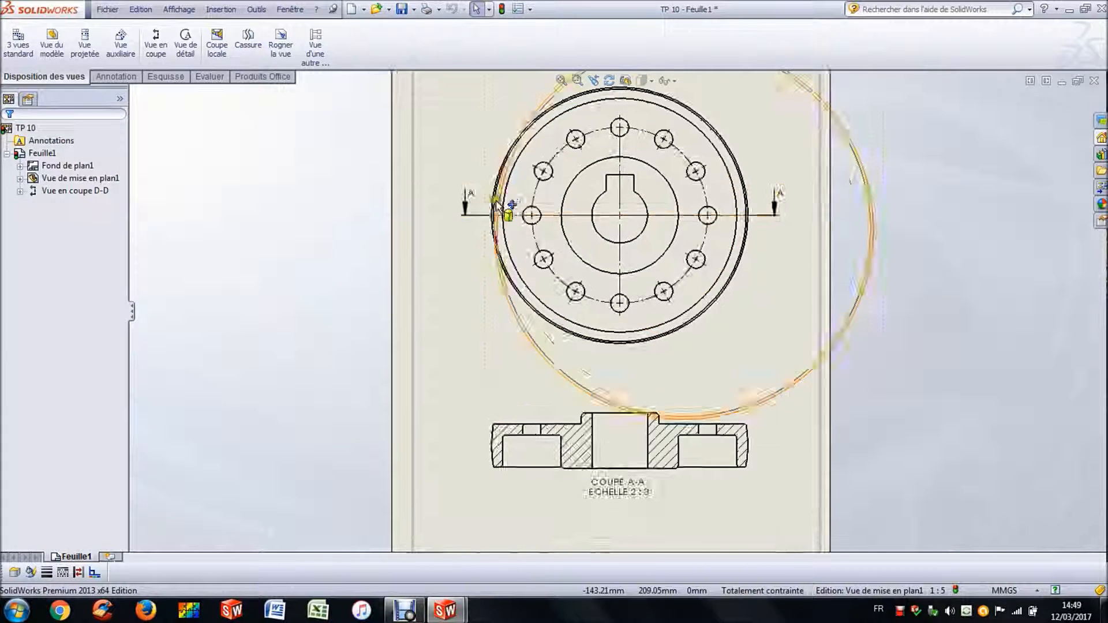
drag(451, 194, 430, 154)
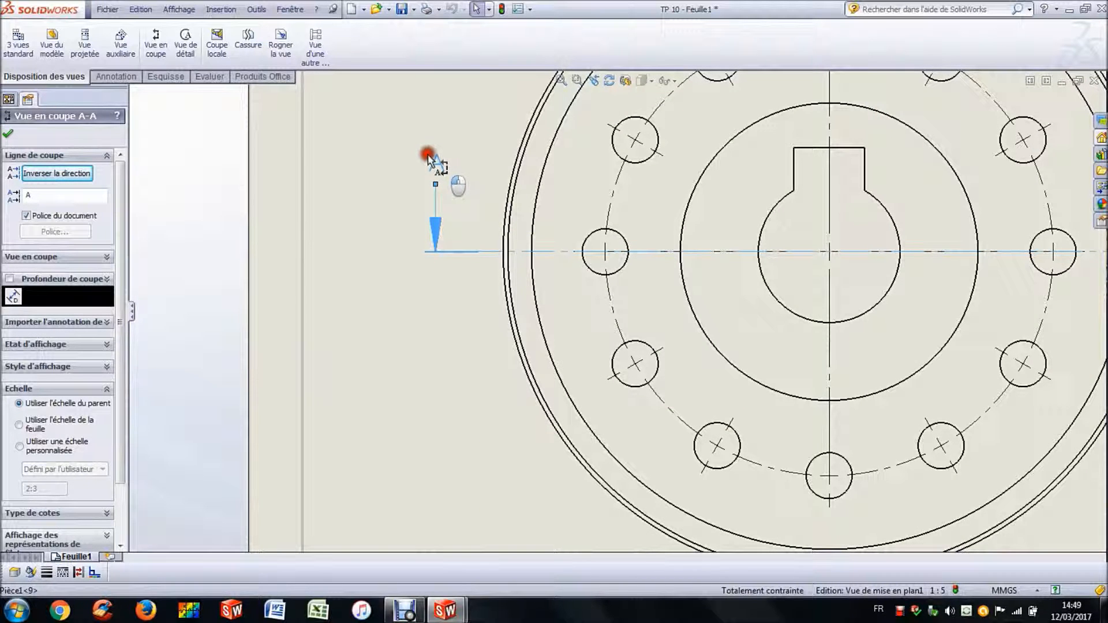
scroll(730, 178, up, 5)
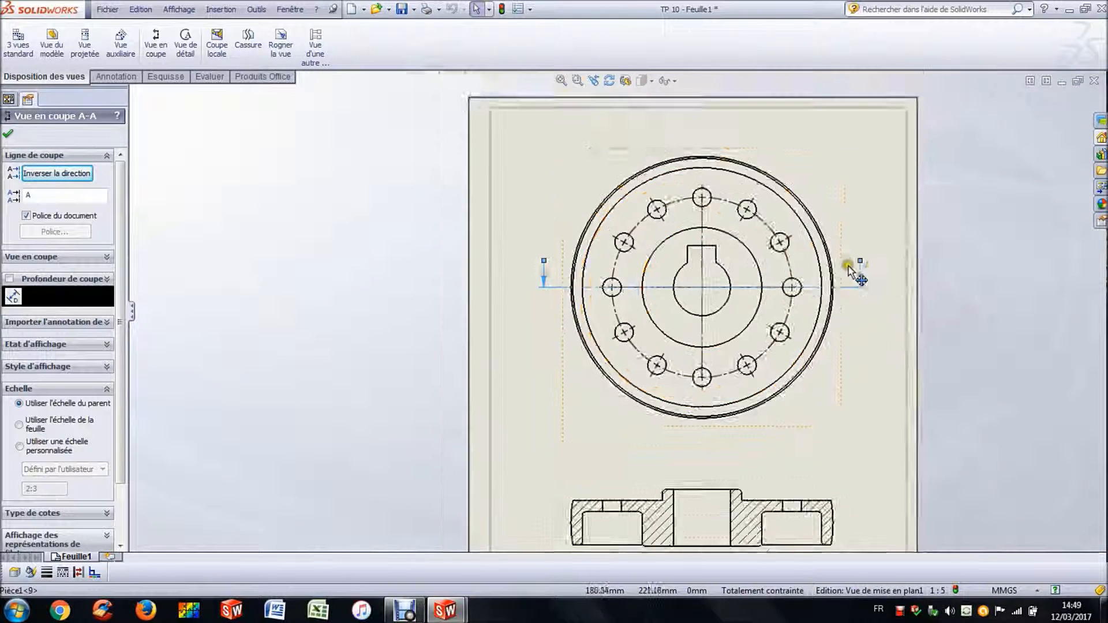
scroll(846, 263, down, 5)
drag(775, 297, 727, 222)
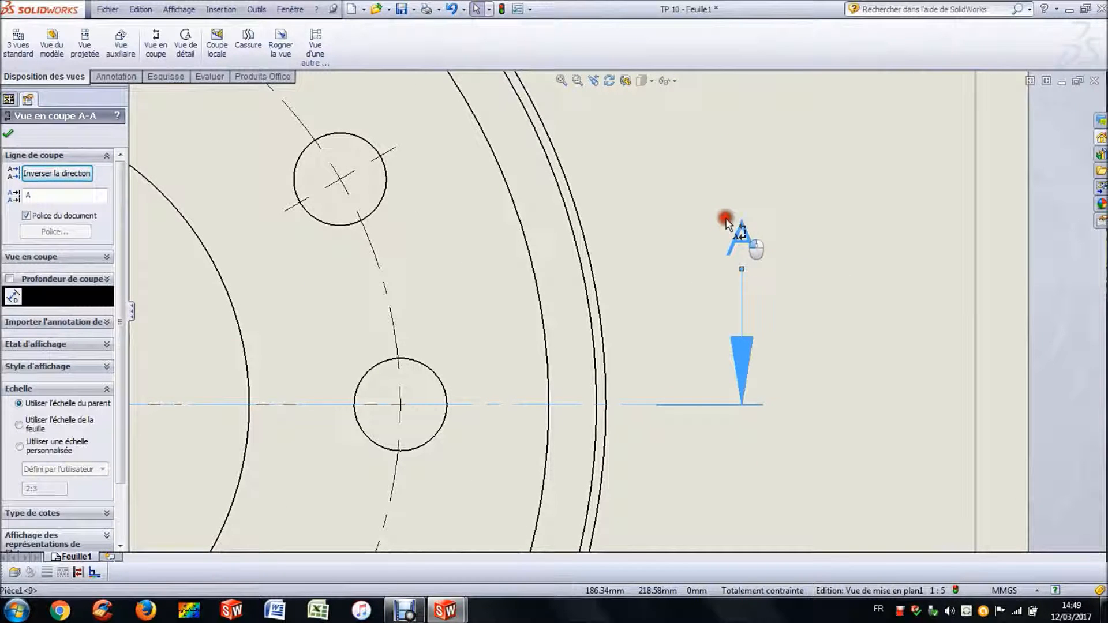
click(562, 80)
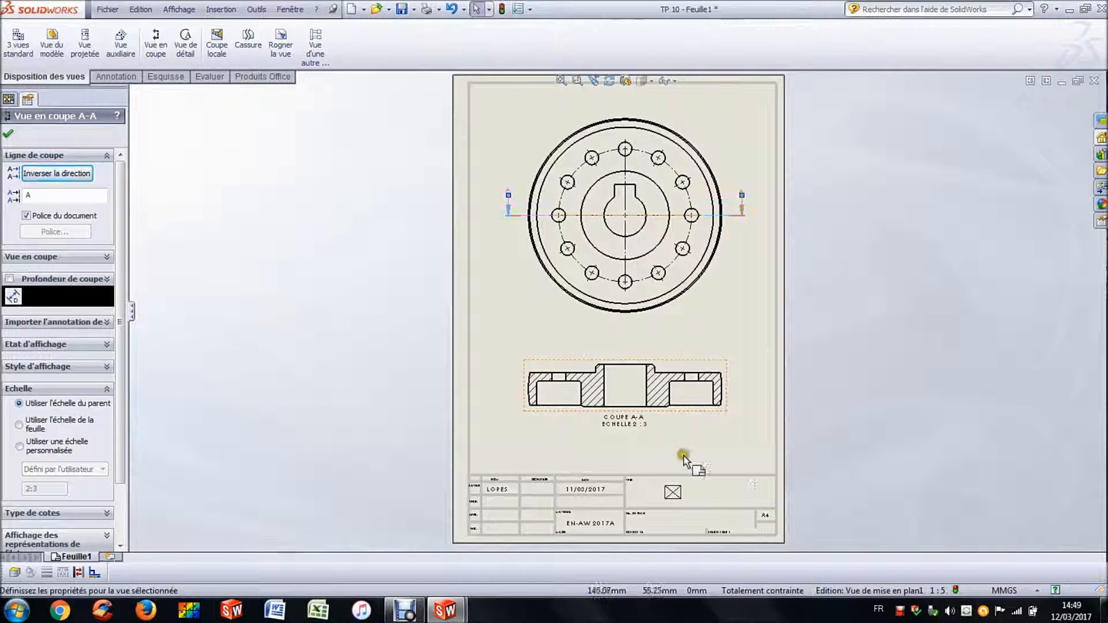
click(695, 454)
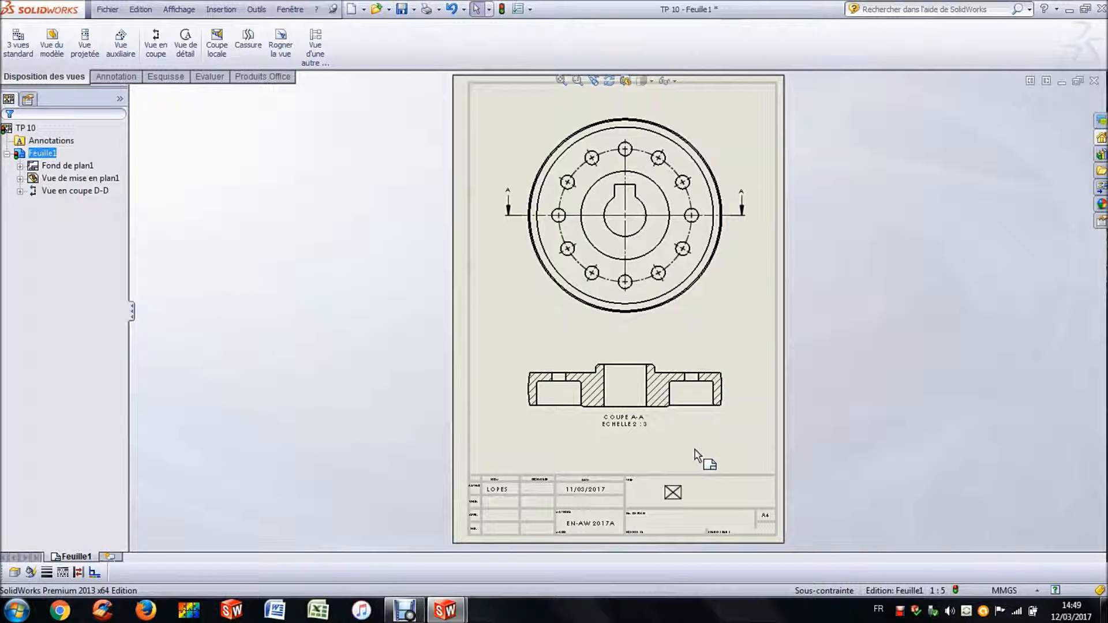
Open the sheet format for editing and set the title block date to 12/03/2017
scroll(638, 405, down, 3)
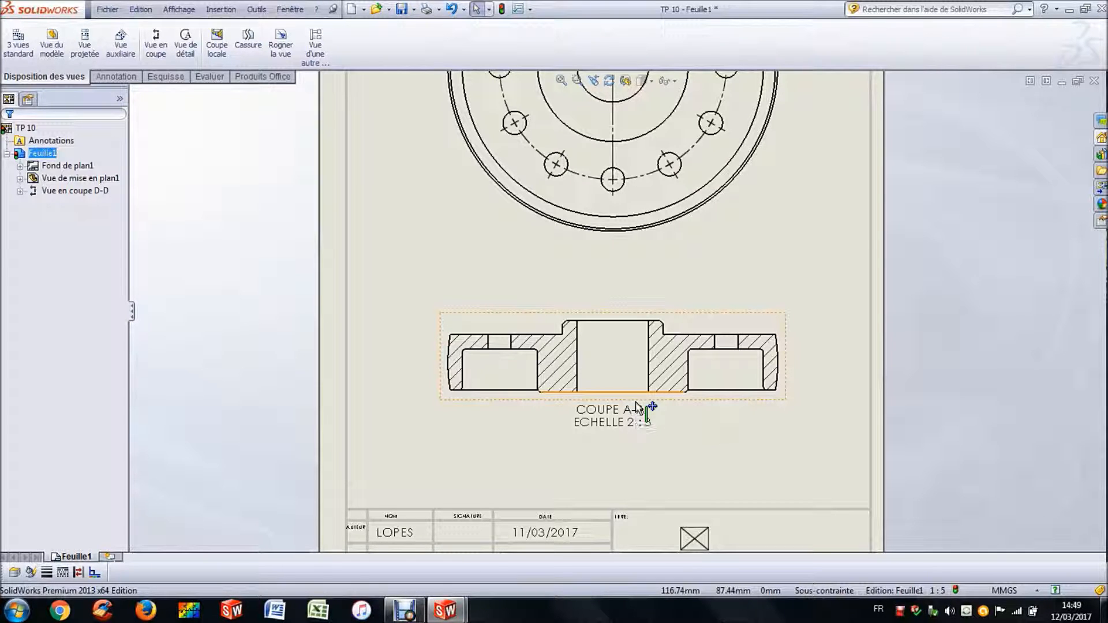
scroll(641, 421, up, 3)
scroll(590, 465, down, 1)
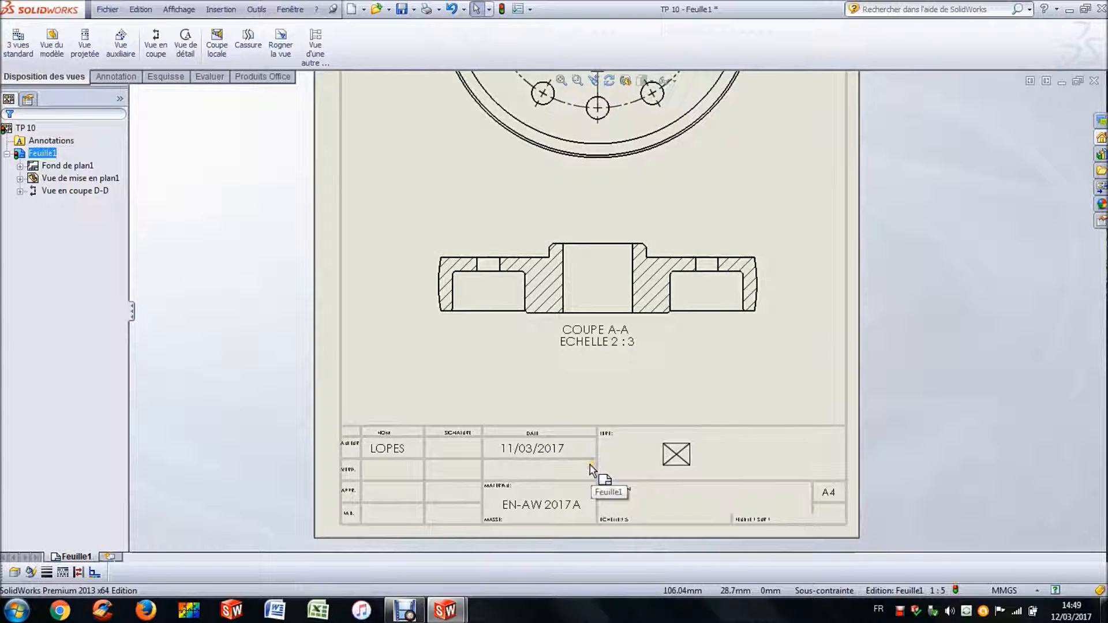
right_click(591, 462)
click(673, 242)
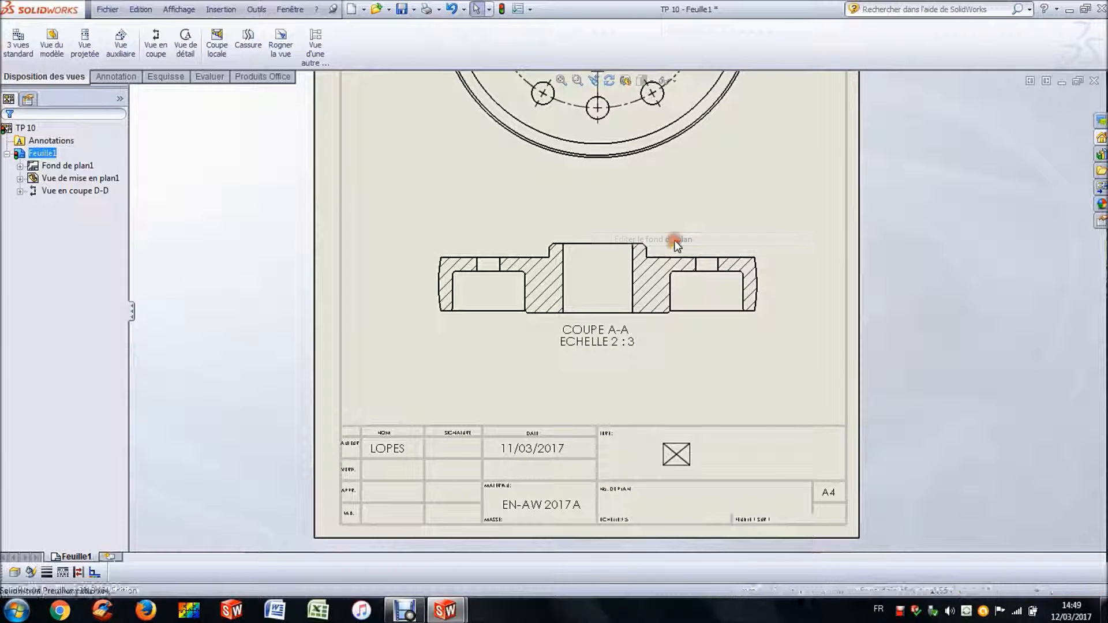
double_click(527, 450)
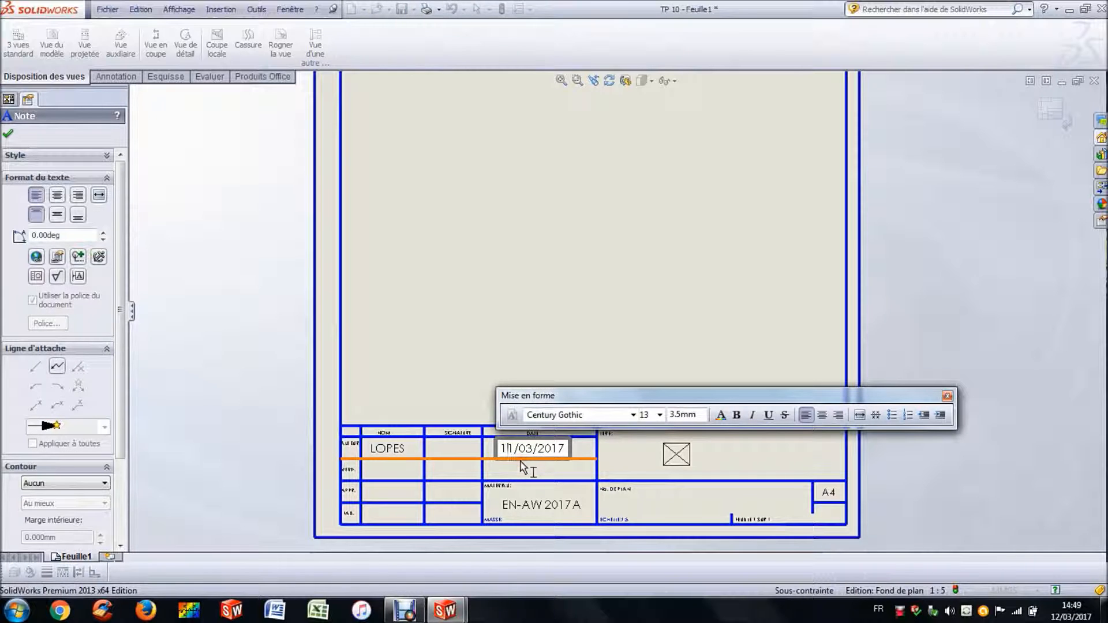
key(Delete)
text(2)
click(560, 340)
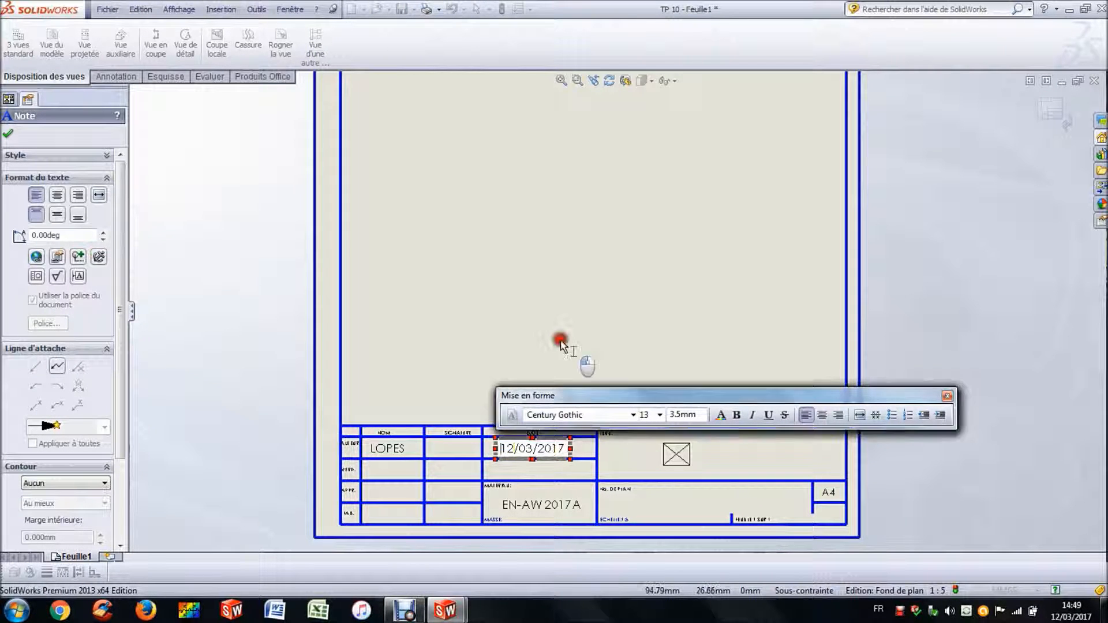
Replace the material text in the title block with Aluminium
double_click(554, 508)
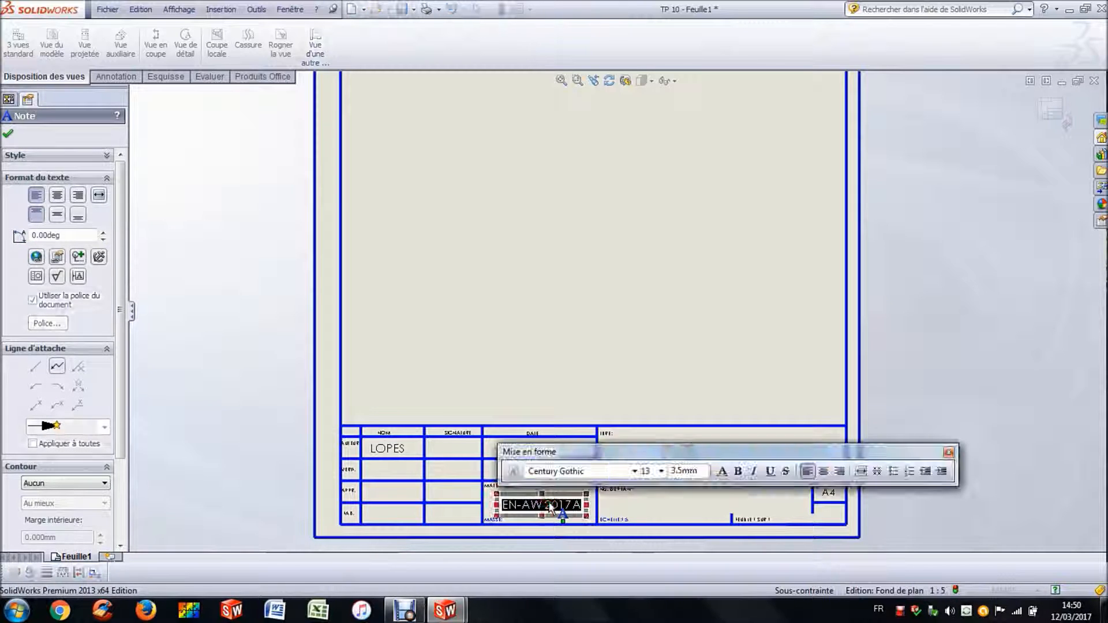
key(Delete)
text(Aluminium)
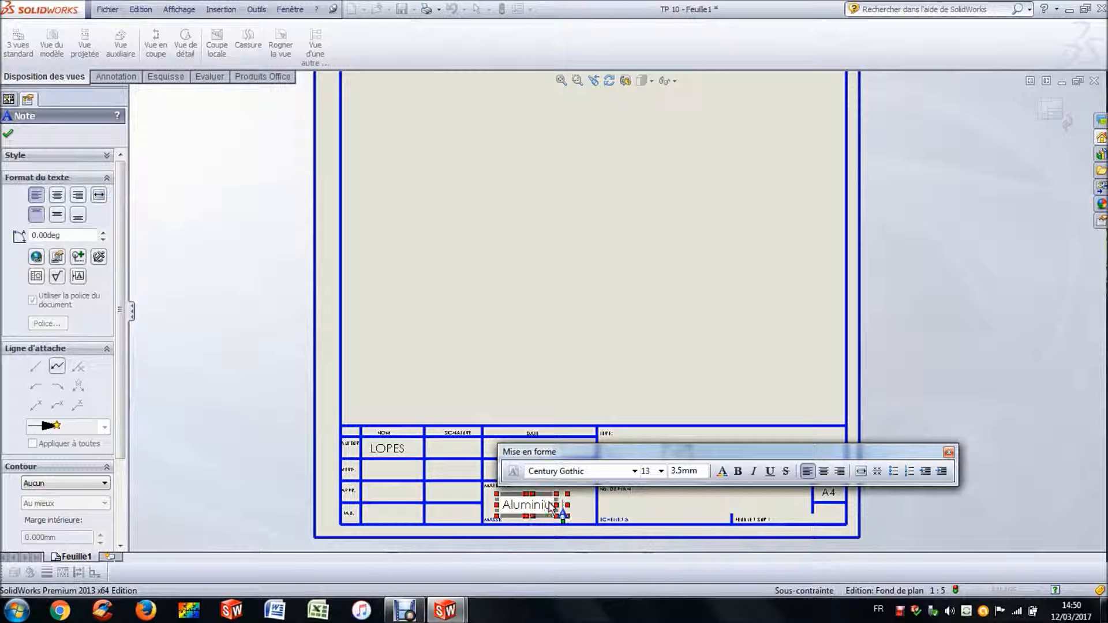
click(721, 438)
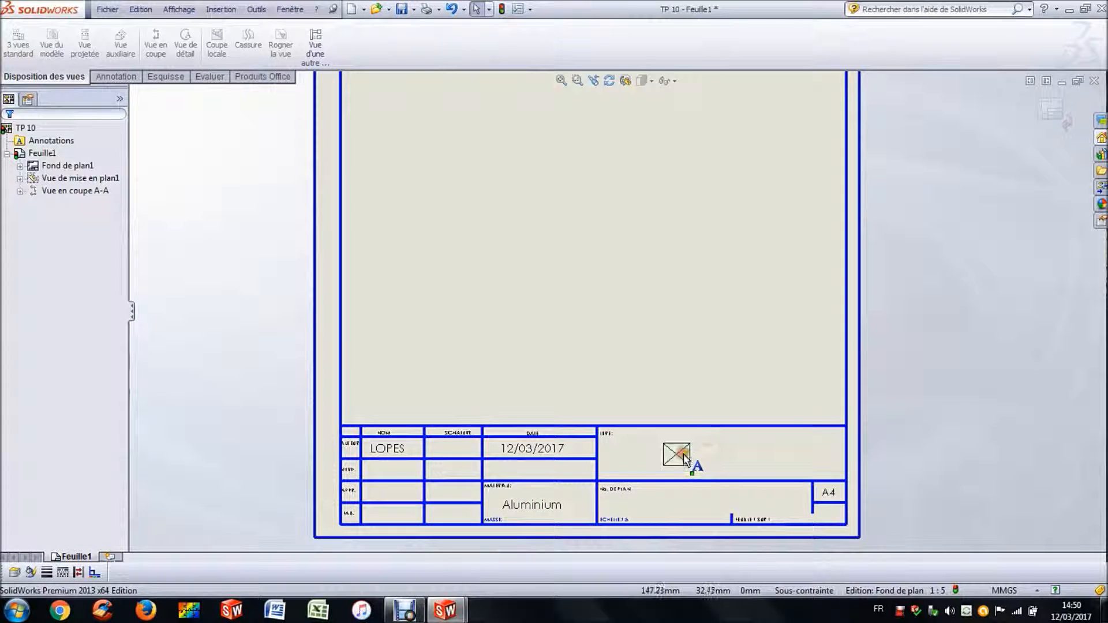
Enter LA POULIE as the drawing title in the title block and return to editing the sheet
click(683, 458)
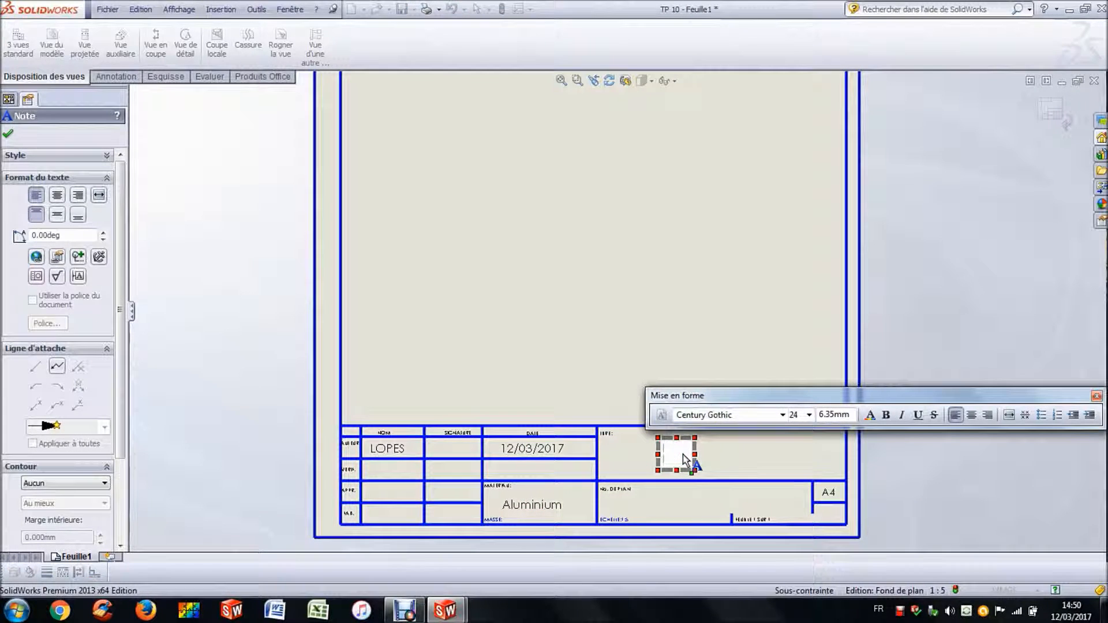
text(LA)
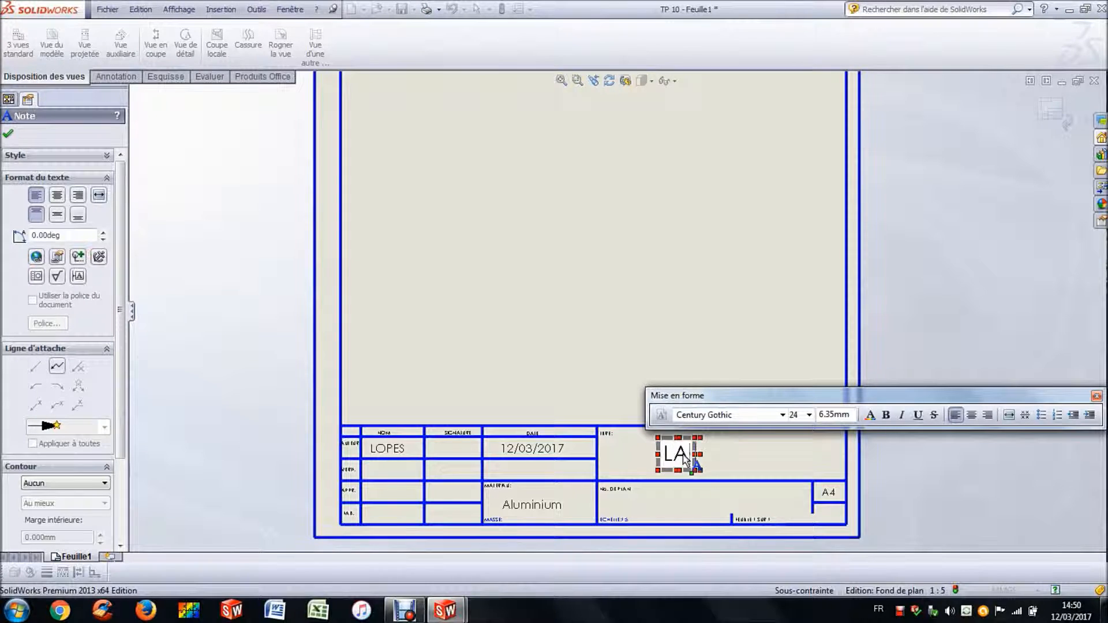
text( POULIE)
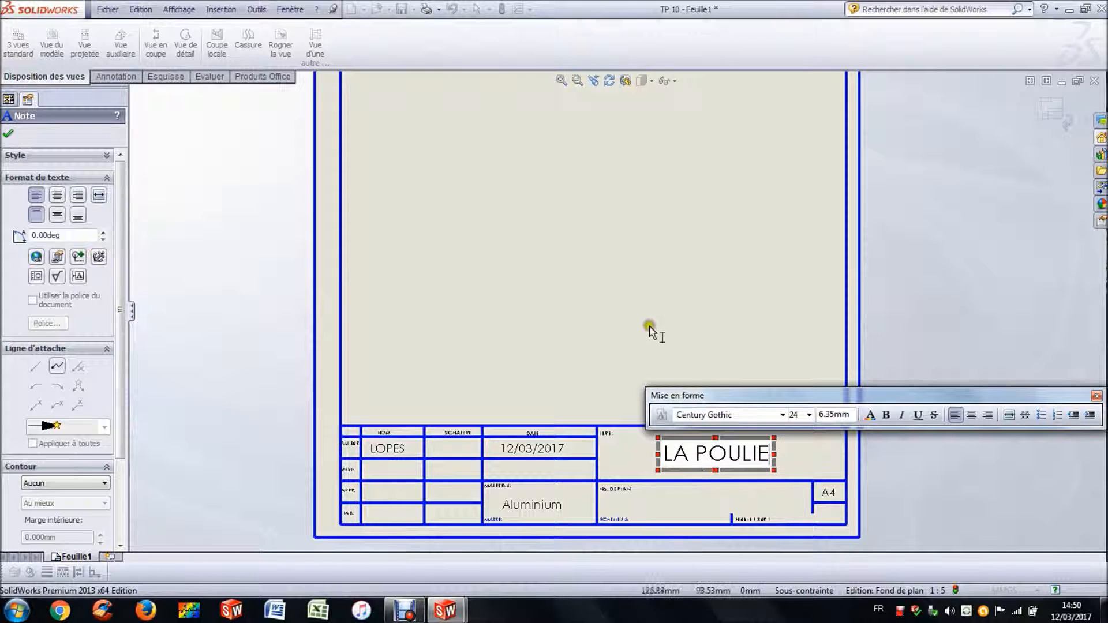
click(645, 298)
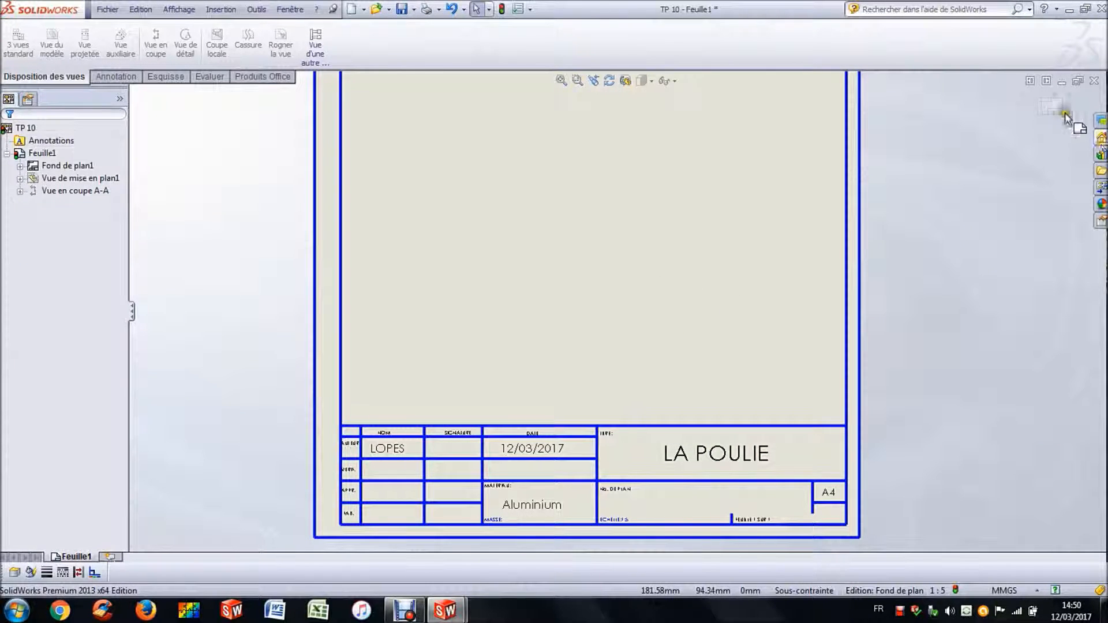
click(1055, 109)
Add a centerline between the two vertical edges of the central bore in section view A-A
scroll(728, 304, up, 2)
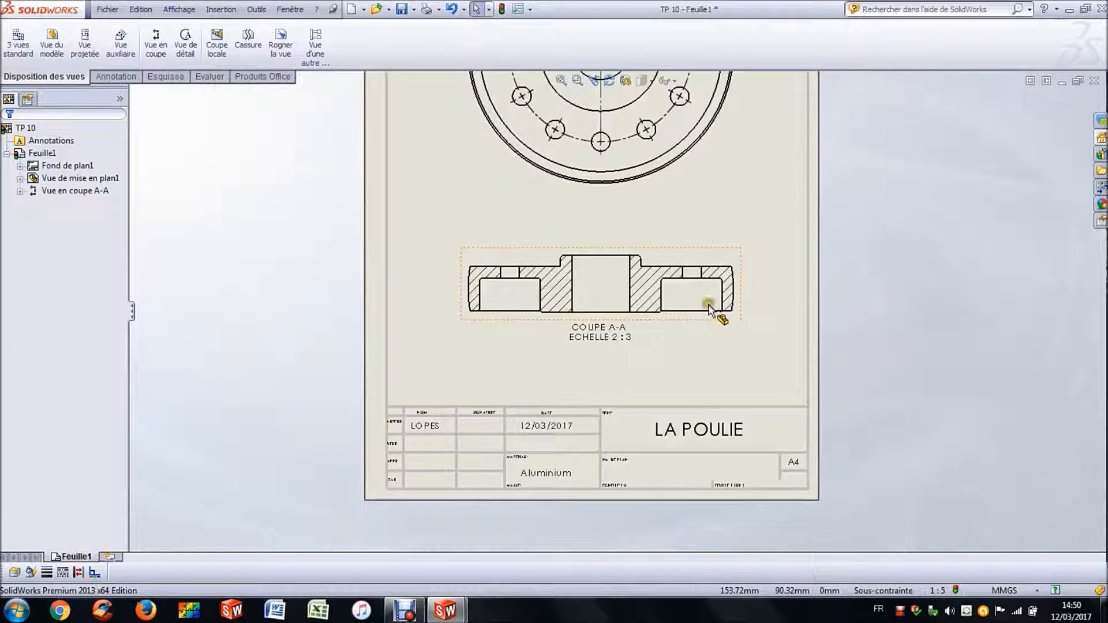
scroll(613, 284, down, 2)
scroll(636, 282, down, 1)
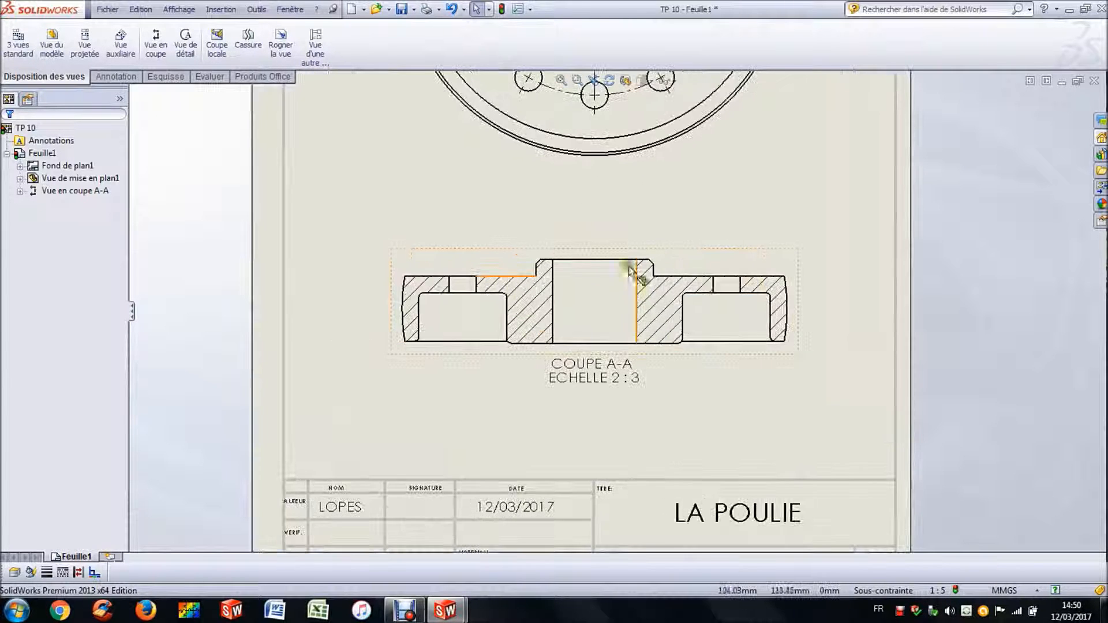
click(475, 209)
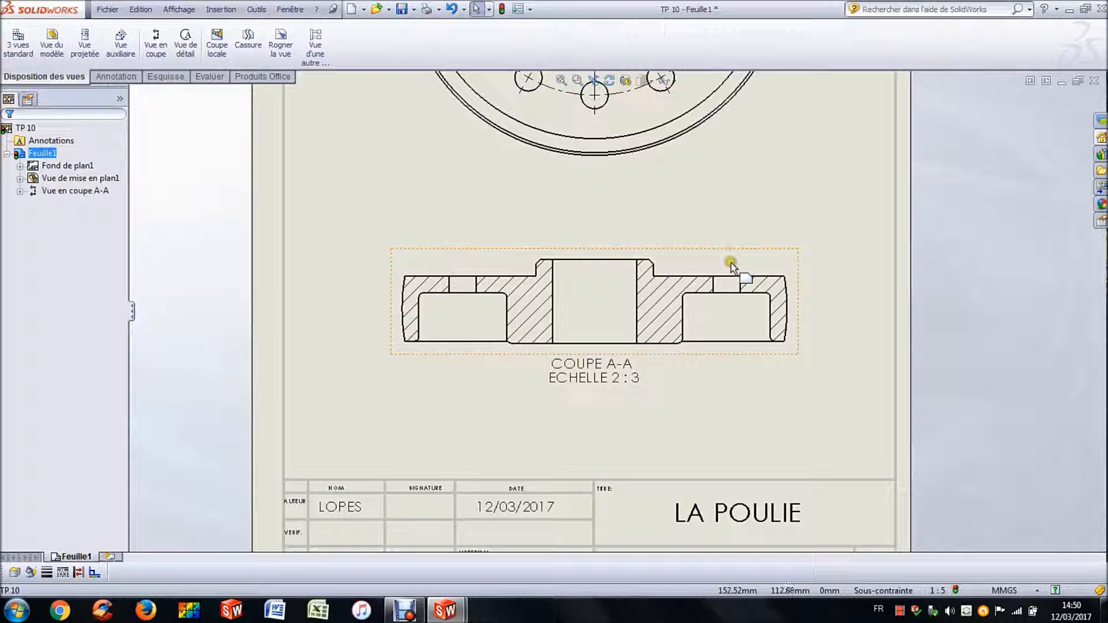
scroll(700, 217, up, 5)
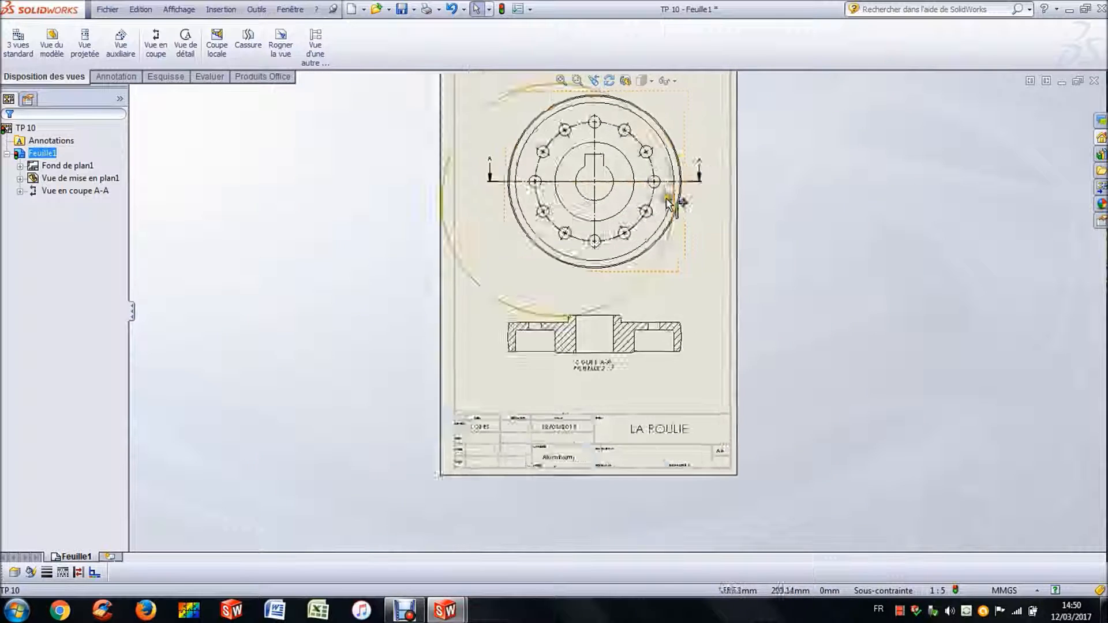
scroll(672, 195, down, 6)
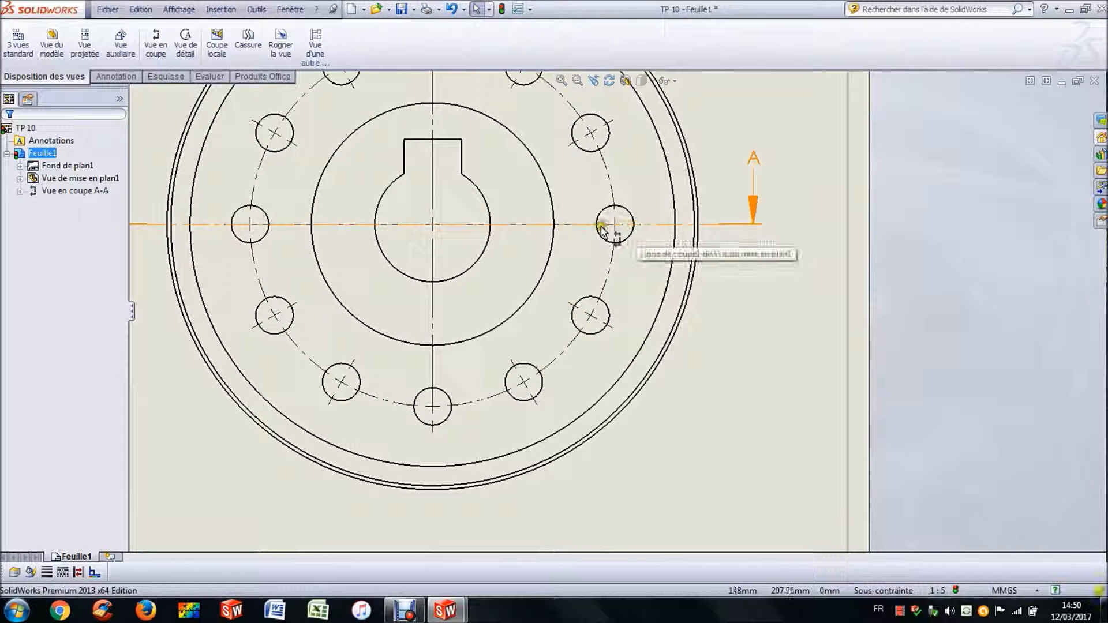
scroll(399, 317, up, 6)
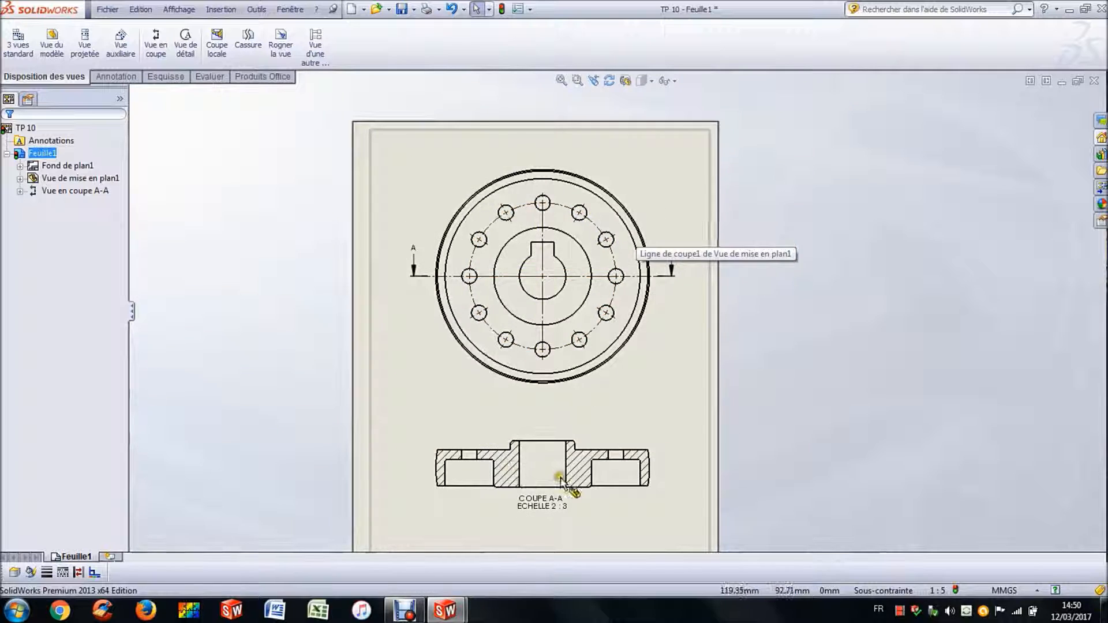
scroll(561, 479, down, 4)
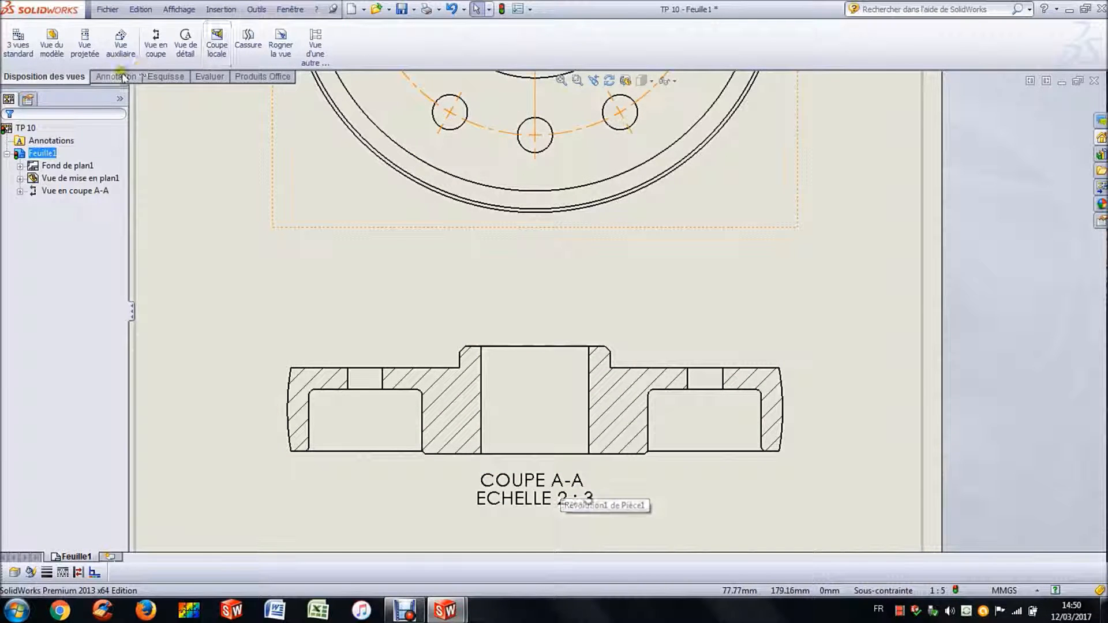
click(118, 76)
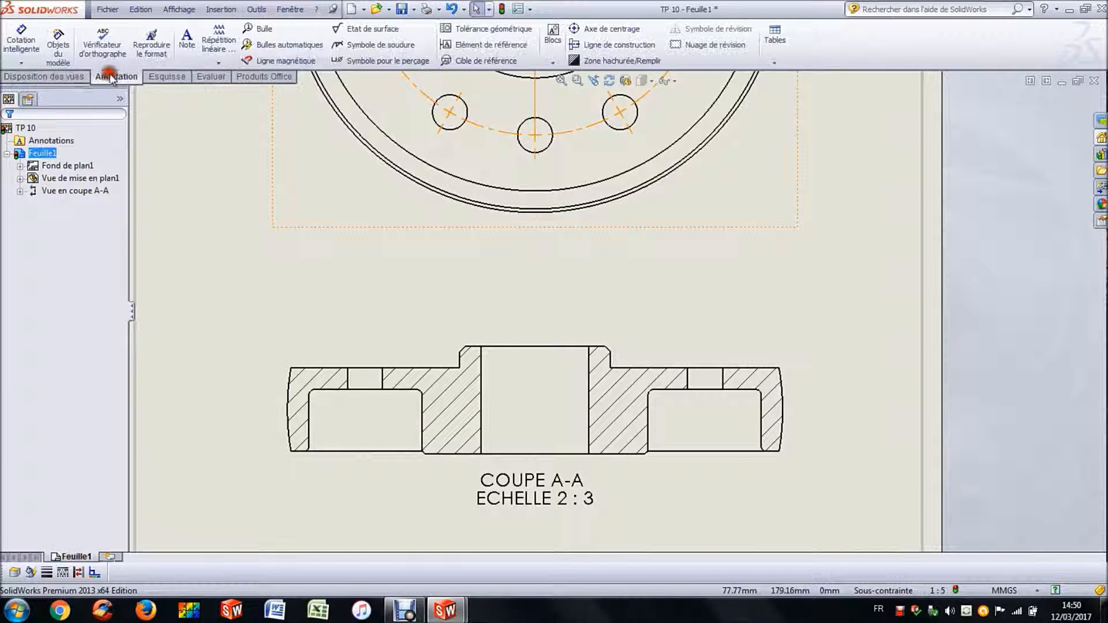
click(610, 47)
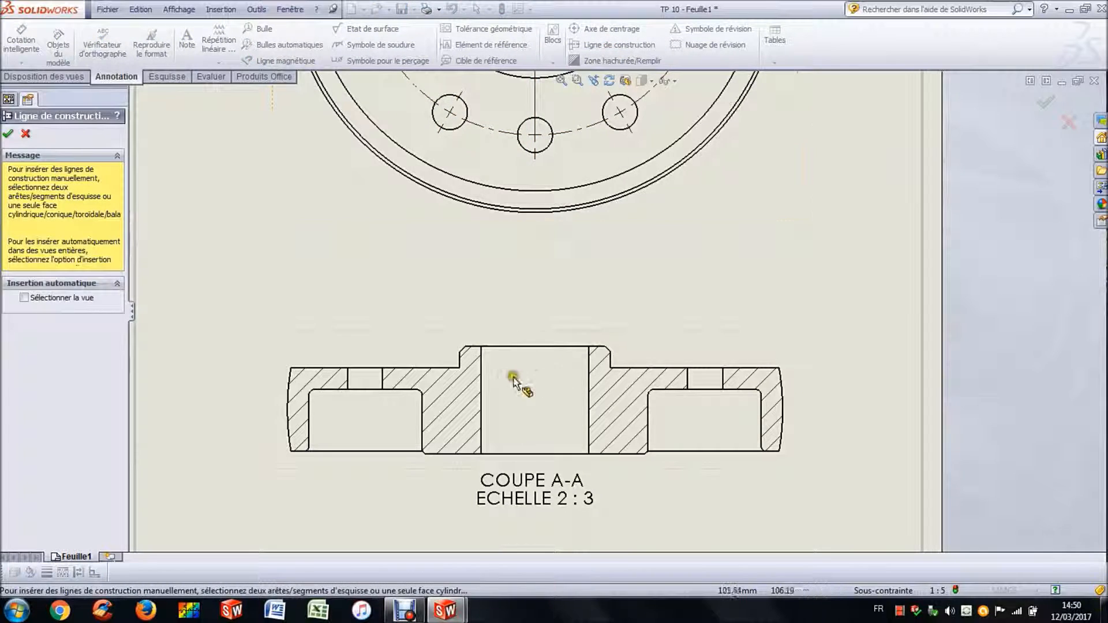
click(482, 377)
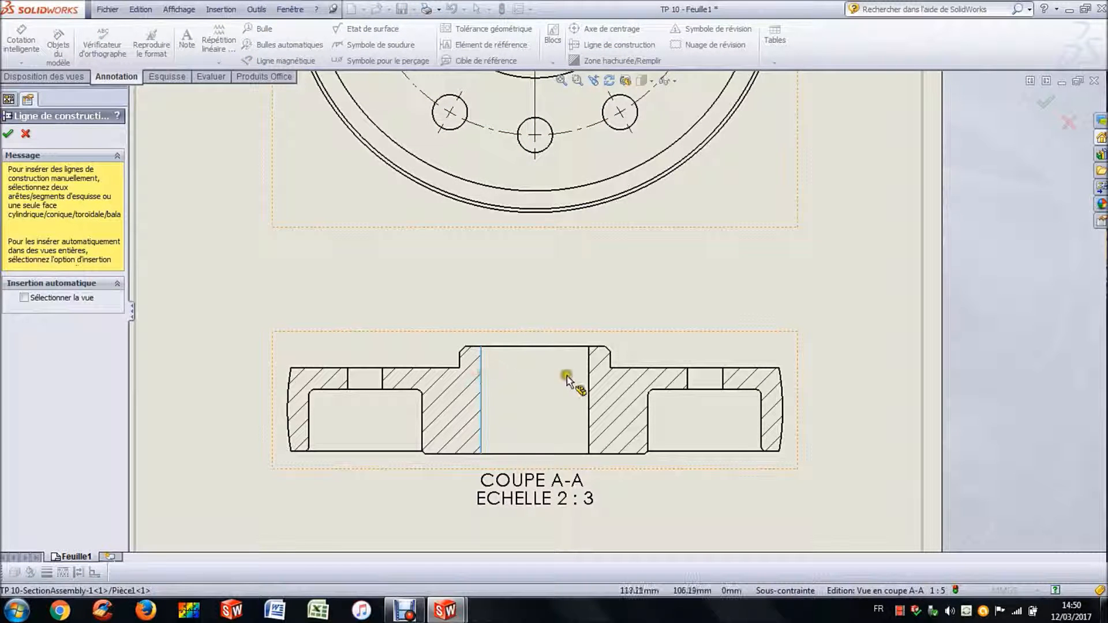
click(588, 376)
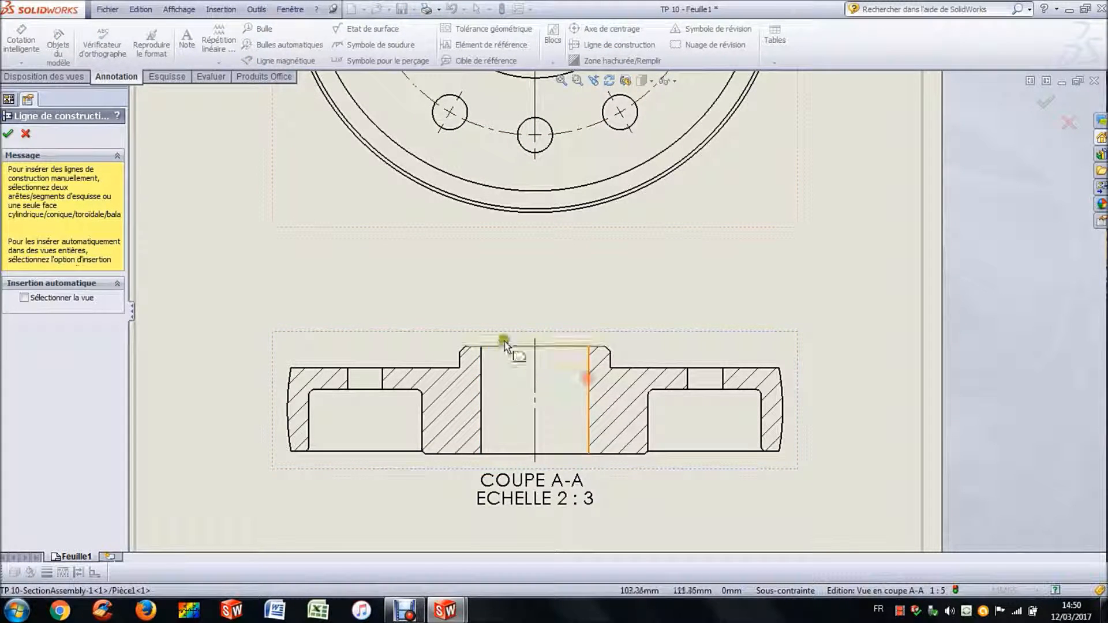
Add centerlines to the two small holes on either side of the bore in the section view
click(687, 379)
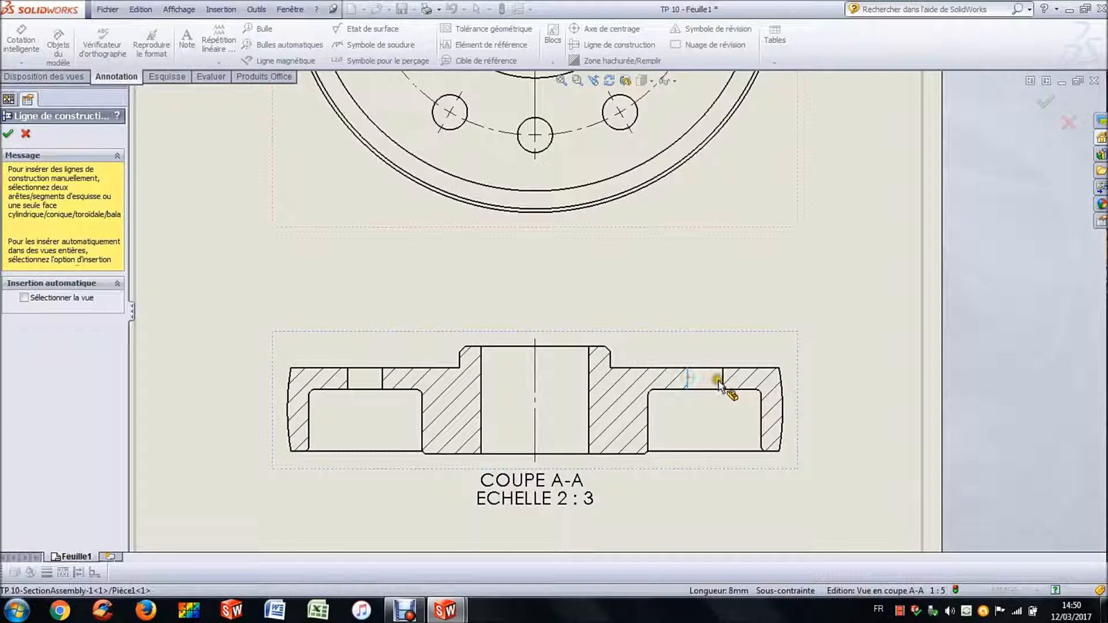
click(723, 379)
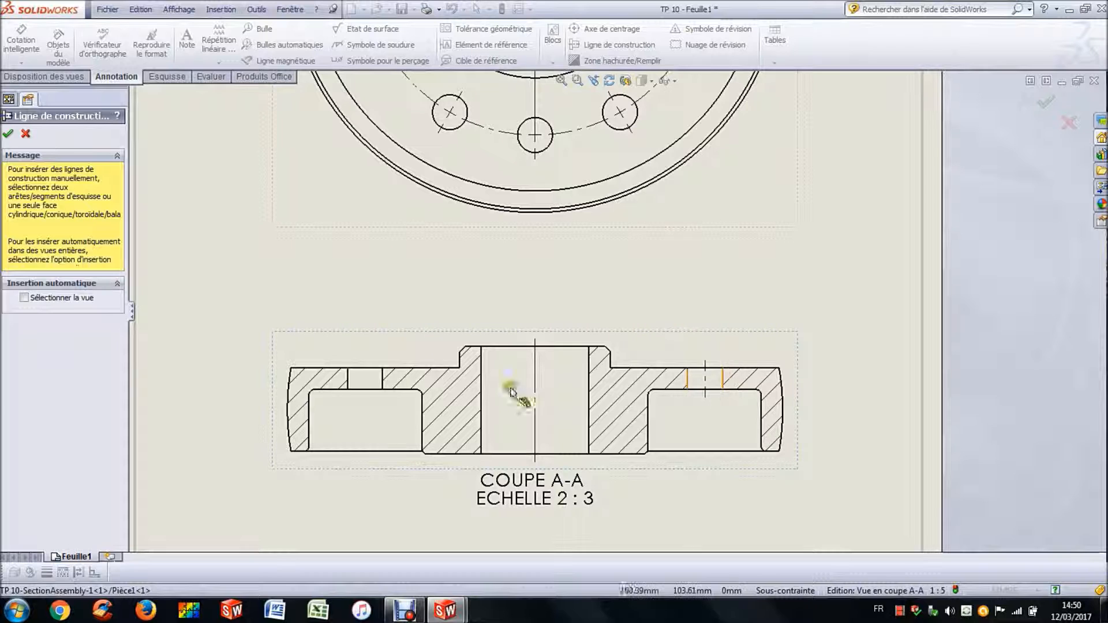
click(348, 381)
click(381, 379)
key(Escape)
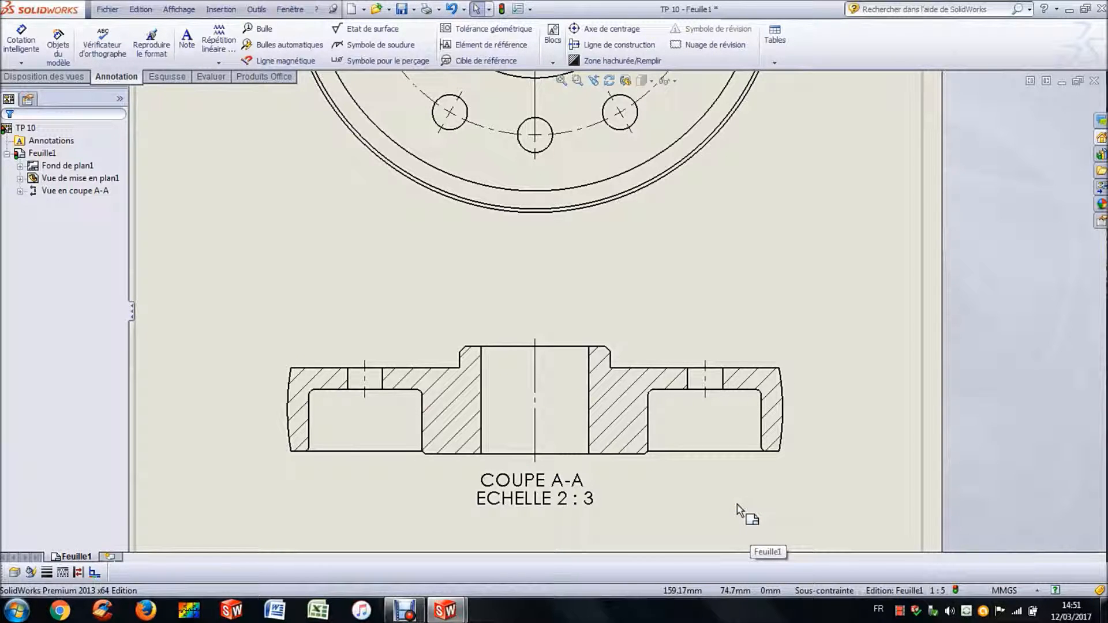
Turn off the material hatching for the section view and choose the ANSI32 (Acier) hatch pattern
click(449, 403)
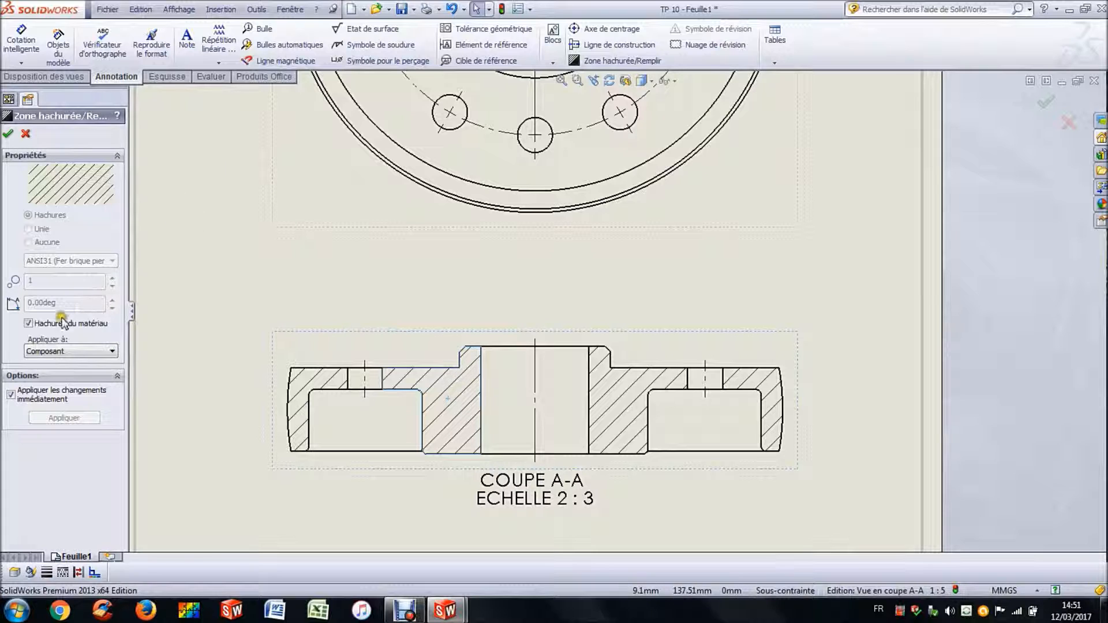
click(28, 324)
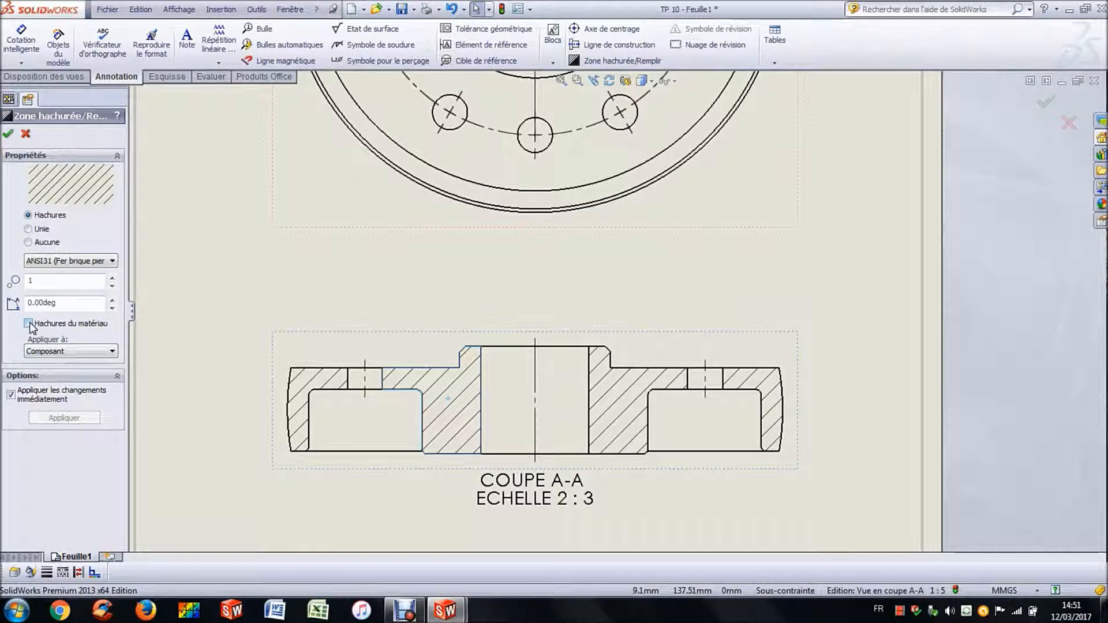
click(61, 260)
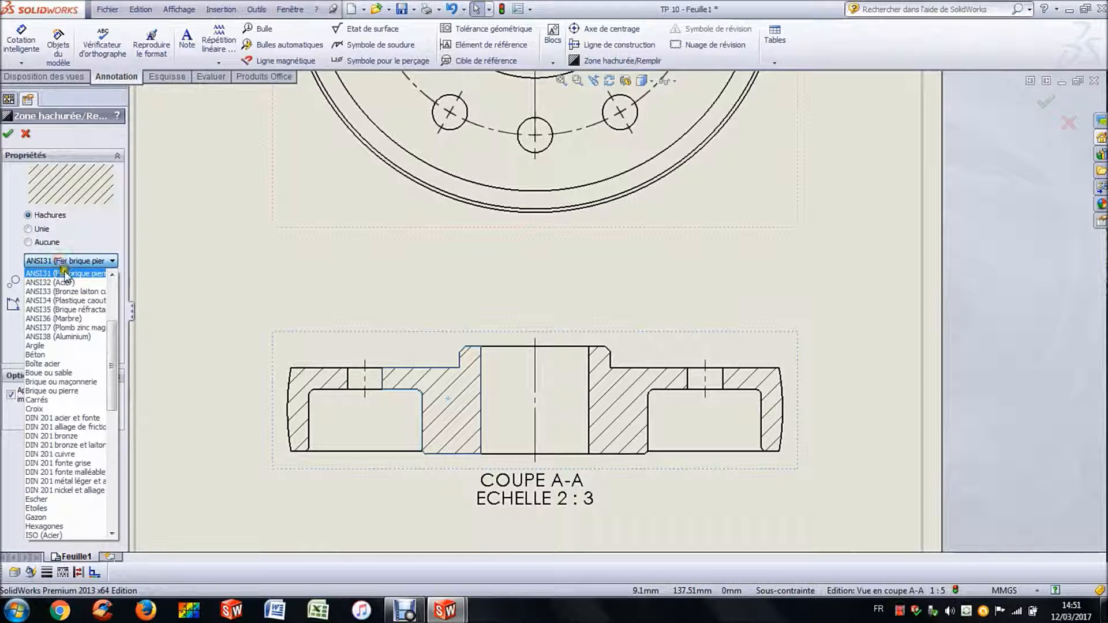
click(64, 279)
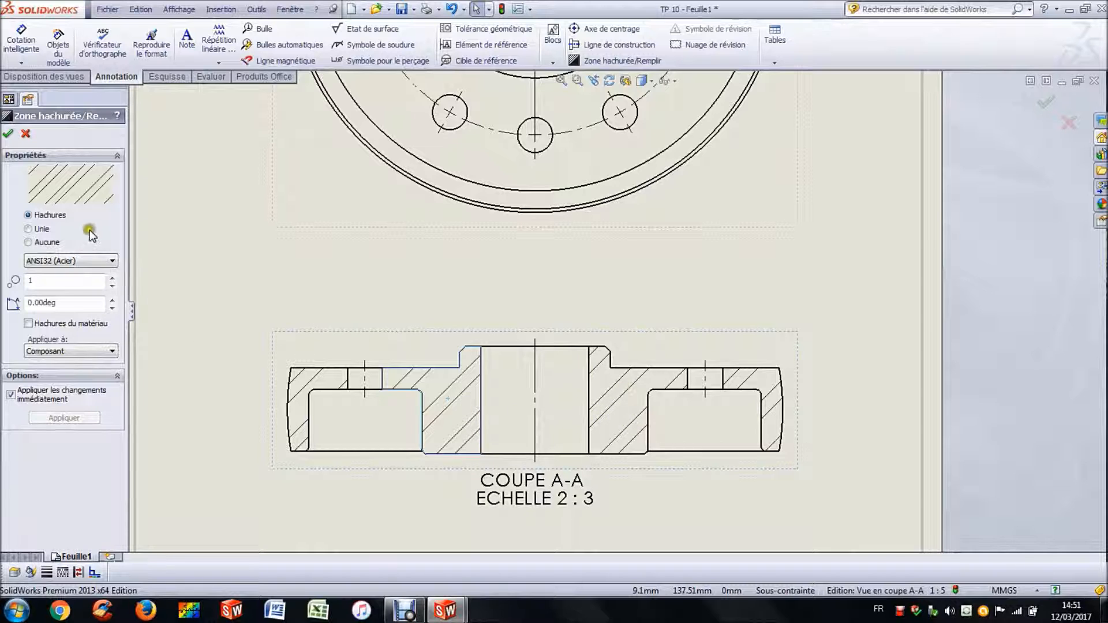
Set the section hatch scale to 2, rotate the hatch lines to a steeper angle and accept the changes
click(113, 280)
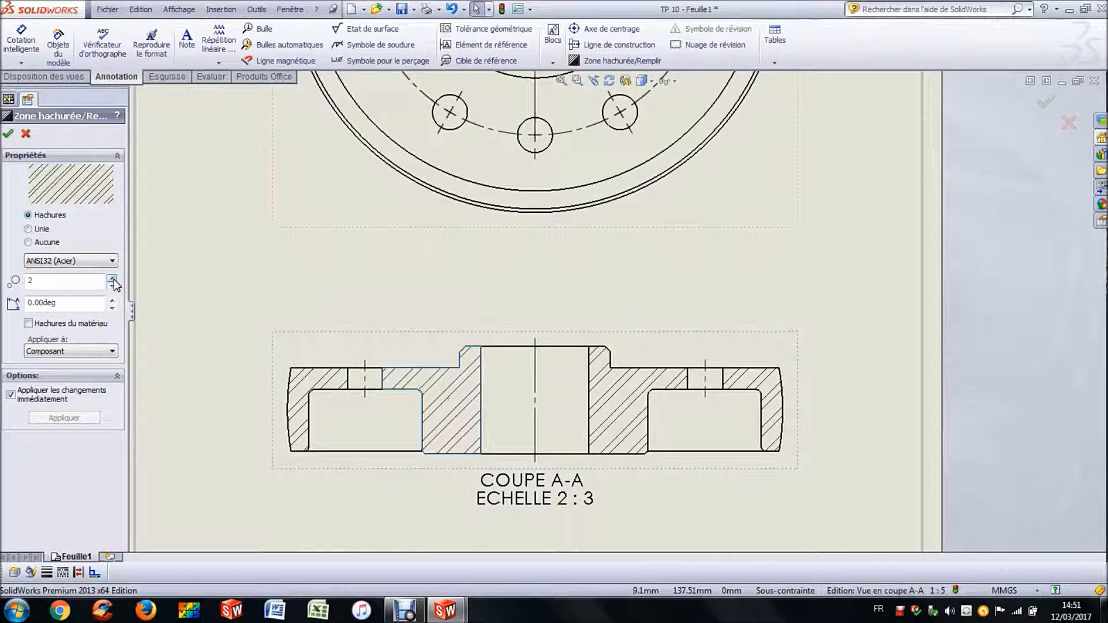
click(112, 299)
click(112, 299)
click(112, 300)
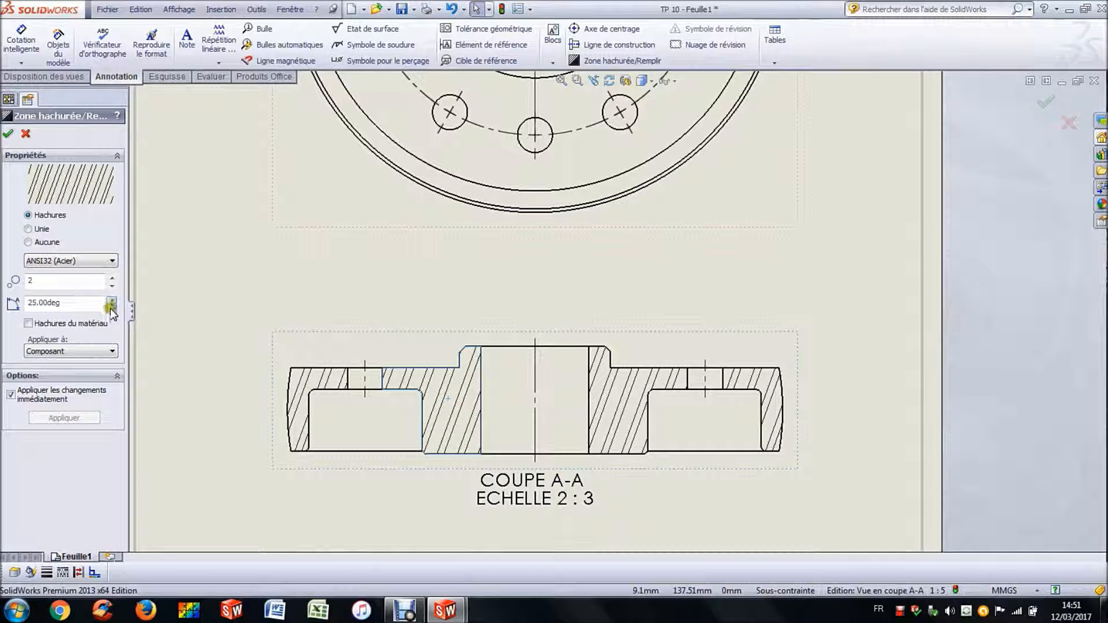
click(111, 309)
click(8, 134)
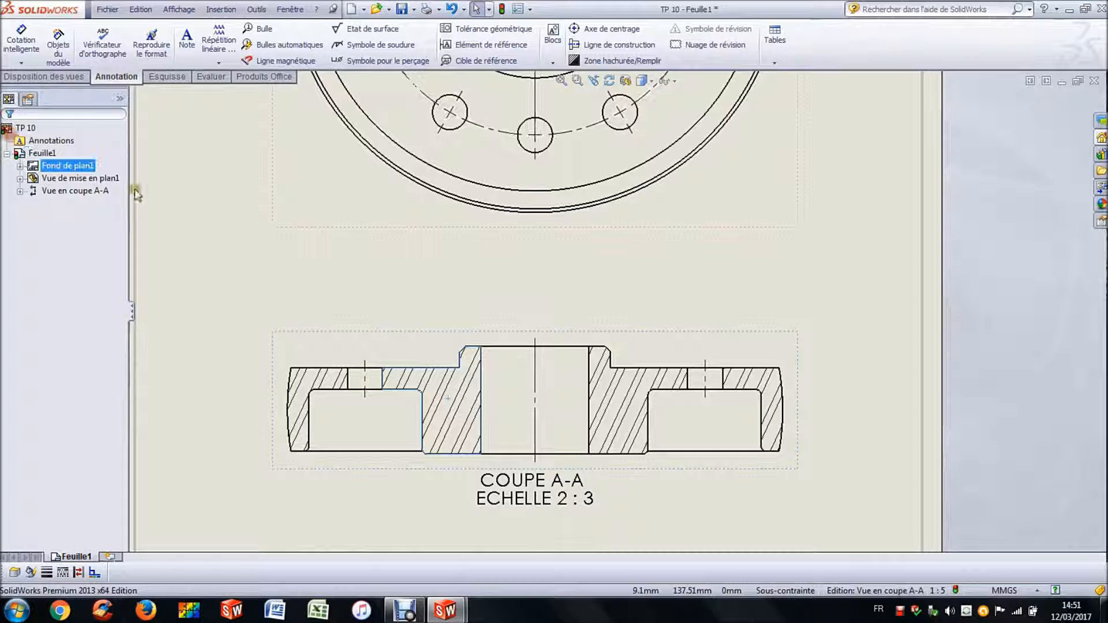
click(309, 317)
Move the round view slightly left, with its aligned section view, to centre both across the sheet width
scroll(645, 406, down, 4)
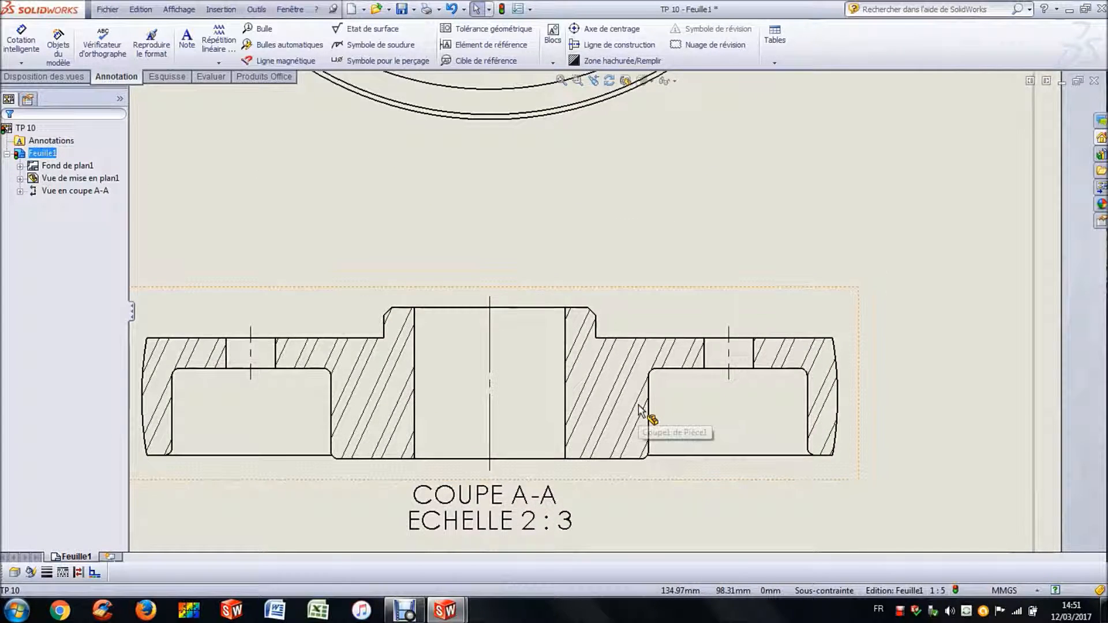
scroll(640, 410, down, 1)
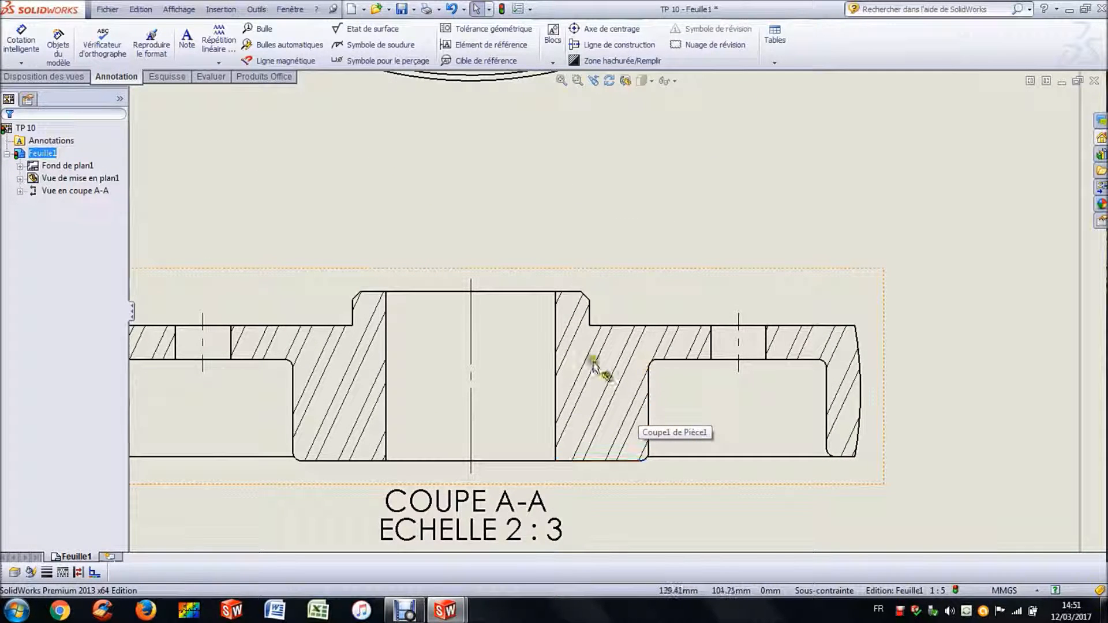
scroll(459, 404, up, 4)
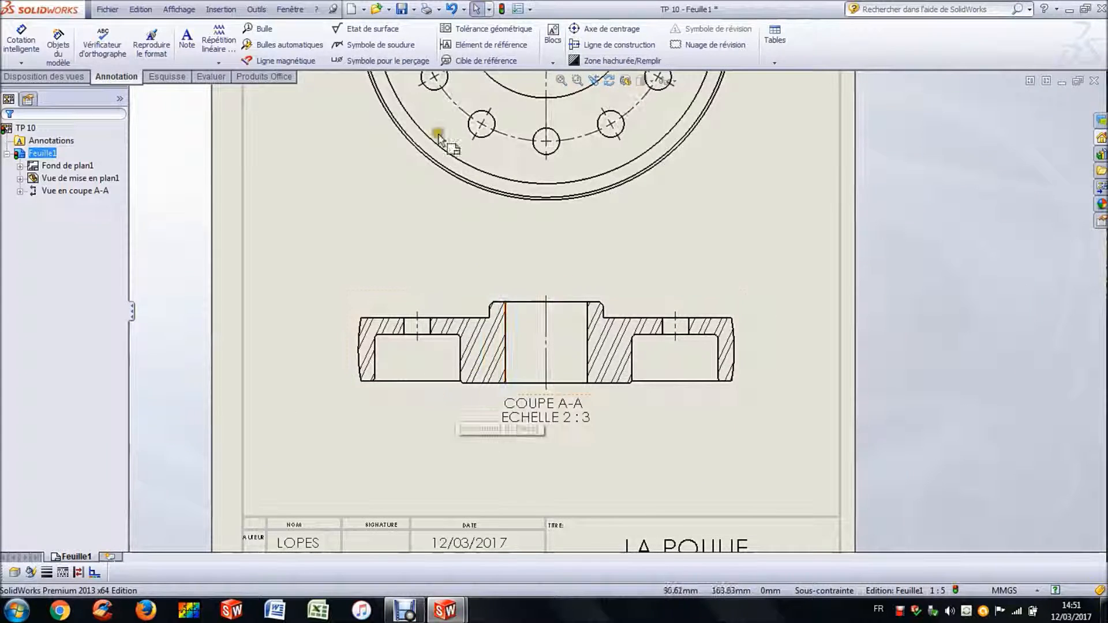
click(559, 82)
drag(658, 114, 655, 115)
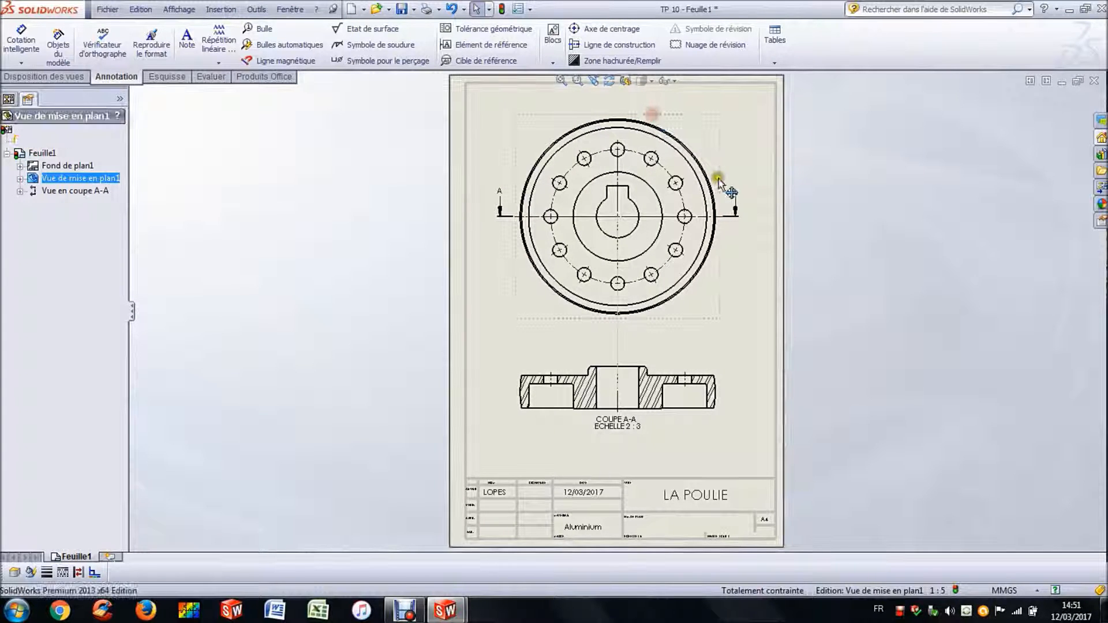
click(741, 335)
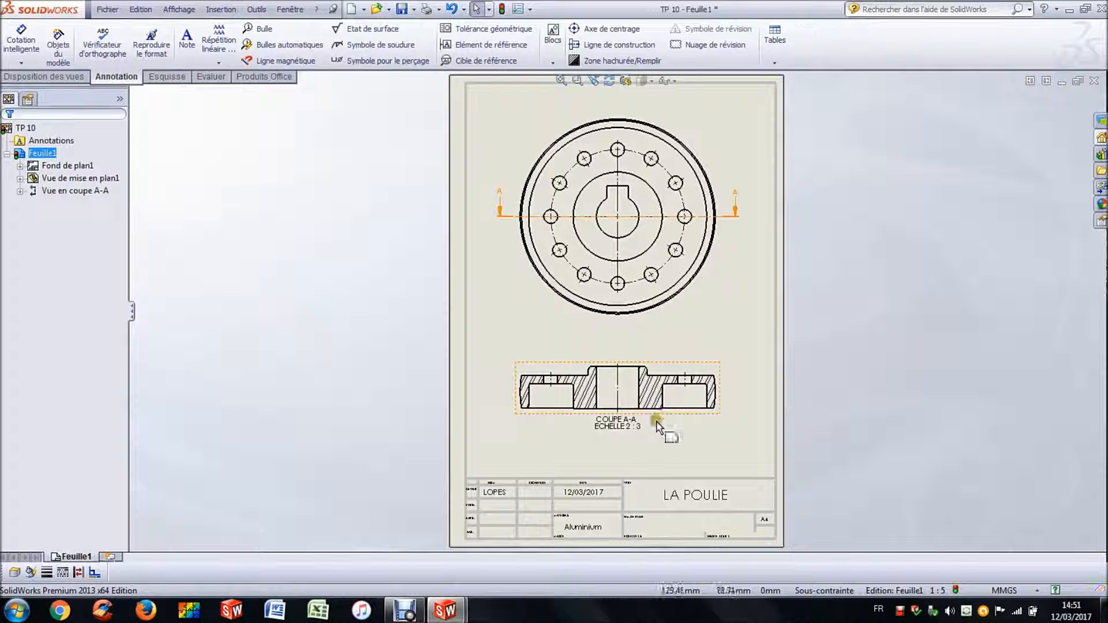